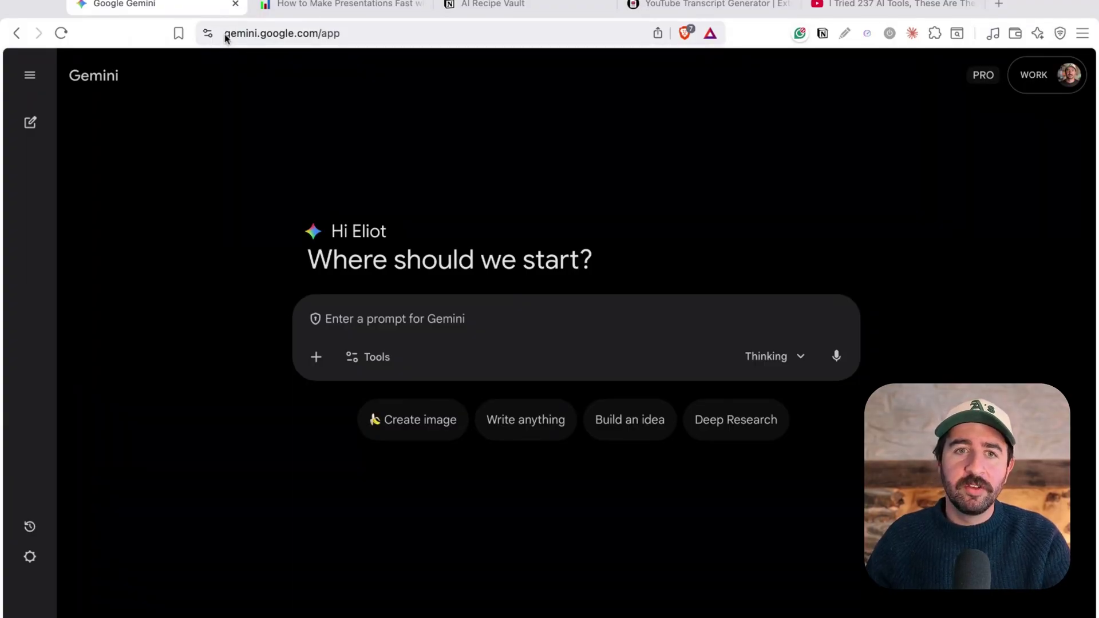
Point out the Gemini web address and greeting heading on the Gemini home page
{"action": "left_click_drag", "start_coordinate": [225, 34], "coordinate": [323, 37]}
{"action": "left_click", "coordinate": [463, 253]}
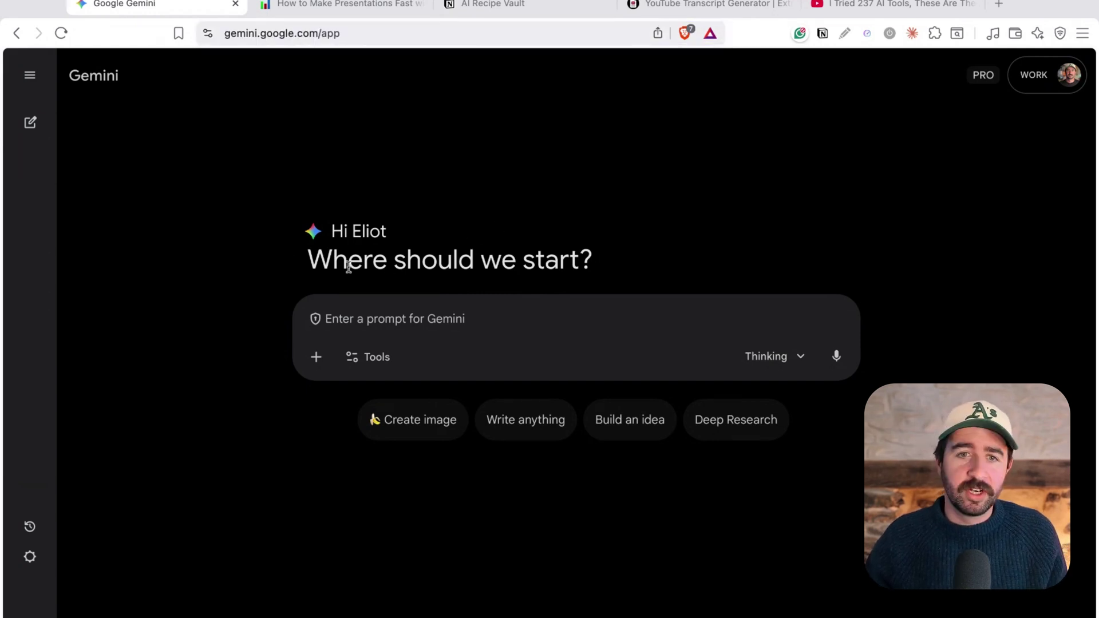
{"action": "left_click_drag", "start_coordinate": [349, 267], "coordinate": [667, 265]}
{"action": "left_click", "coordinate": [579, 284]}
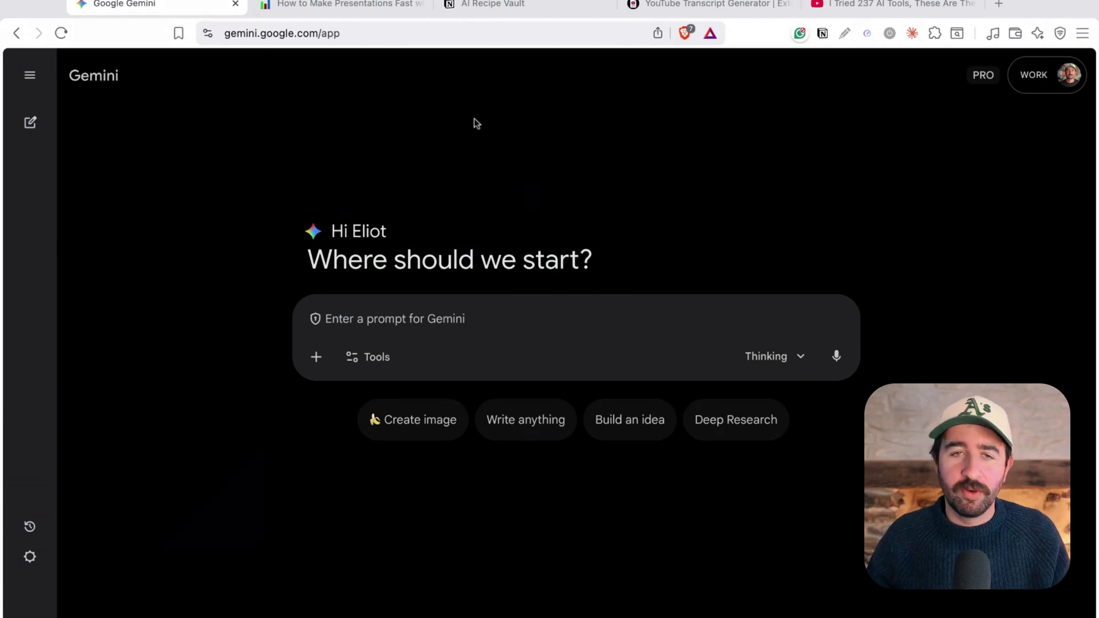
Open the 'How to Make Presentations Fast with Gemini' recipe and highlight its prompt text
{"action": "left_click", "coordinate": [376, 5]}
{"action": "left_click_drag", "start_coordinate": [232, 152], "coordinate": [458, 425]}
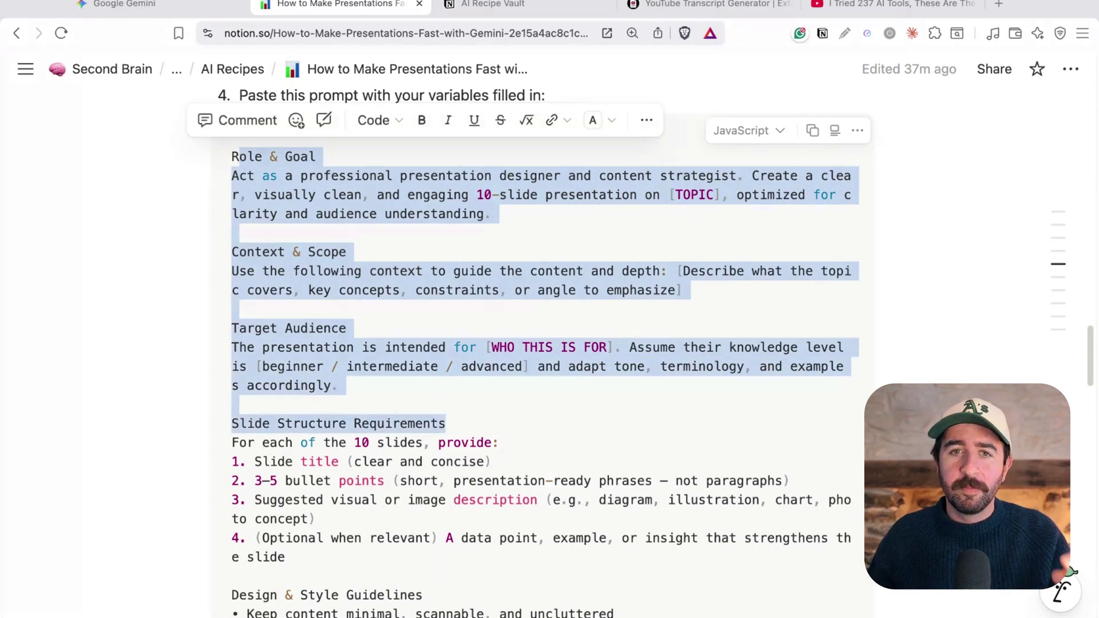
{"action": "left_click", "coordinate": [595, 273]}
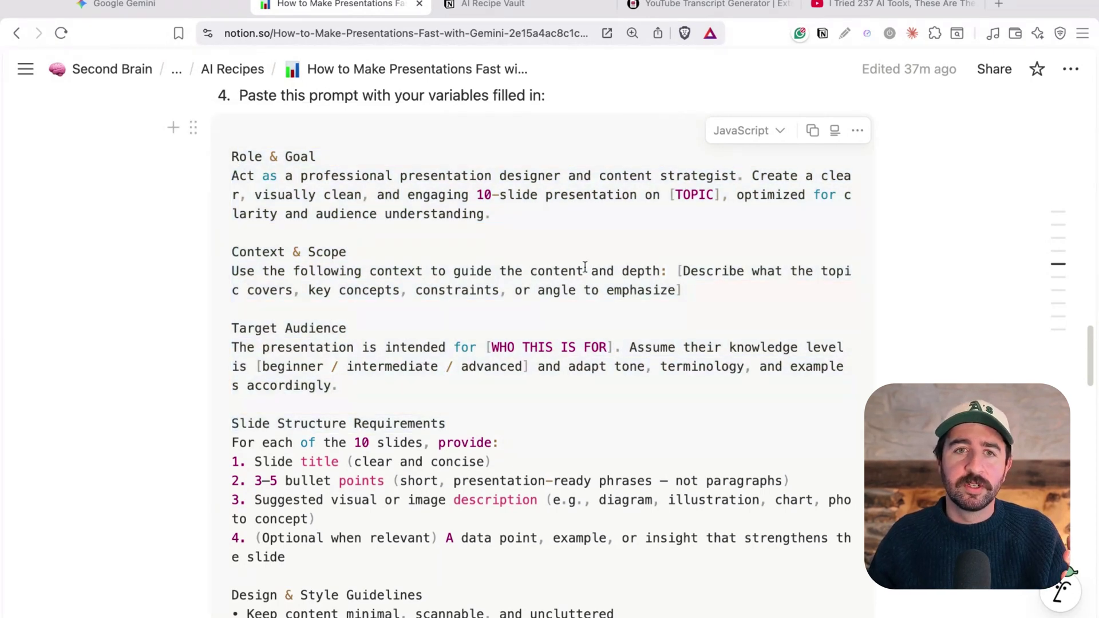
{"action": "scroll", "coordinate": [596, 277], "scroll_direction": "up", "scroll_amount": 20}
{"action": "scroll", "coordinate": [322, 305], "scroll_direction": "down", "scroll_amount": 5}
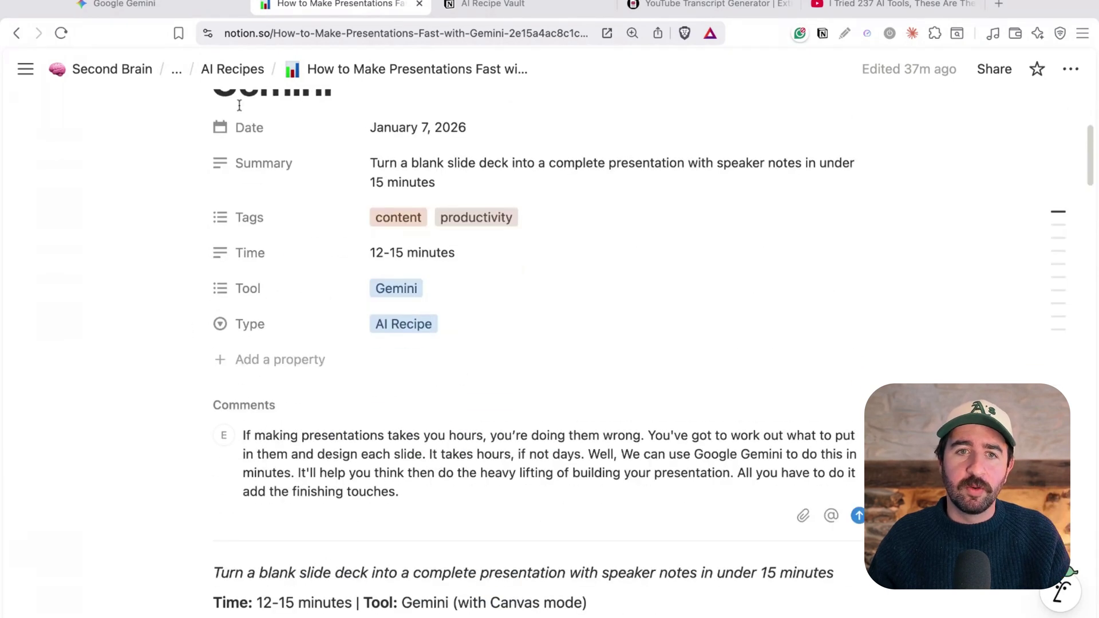
{"action": "scroll", "coordinate": [322, 305], "scroll_direction": "up", "scroll_amount": 3}
{"action": "left_click_drag", "start_coordinate": [238, 178], "coordinate": [417, 213]}
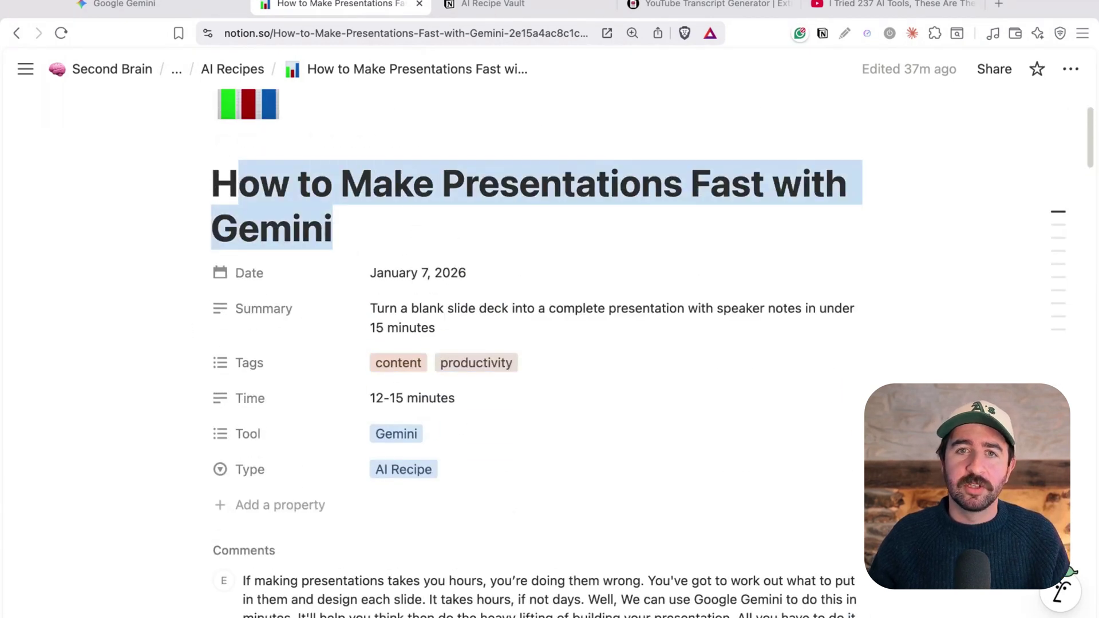
Browse the AI Recipe Vault page, then return to the recipe's Step 2 prompt code block
{"action": "key", "text": "ctrl+Tab"}
{"action": "scroll", "coordinate": [255, 190], "scroll_direction": "up", "scroll_amount": 2}
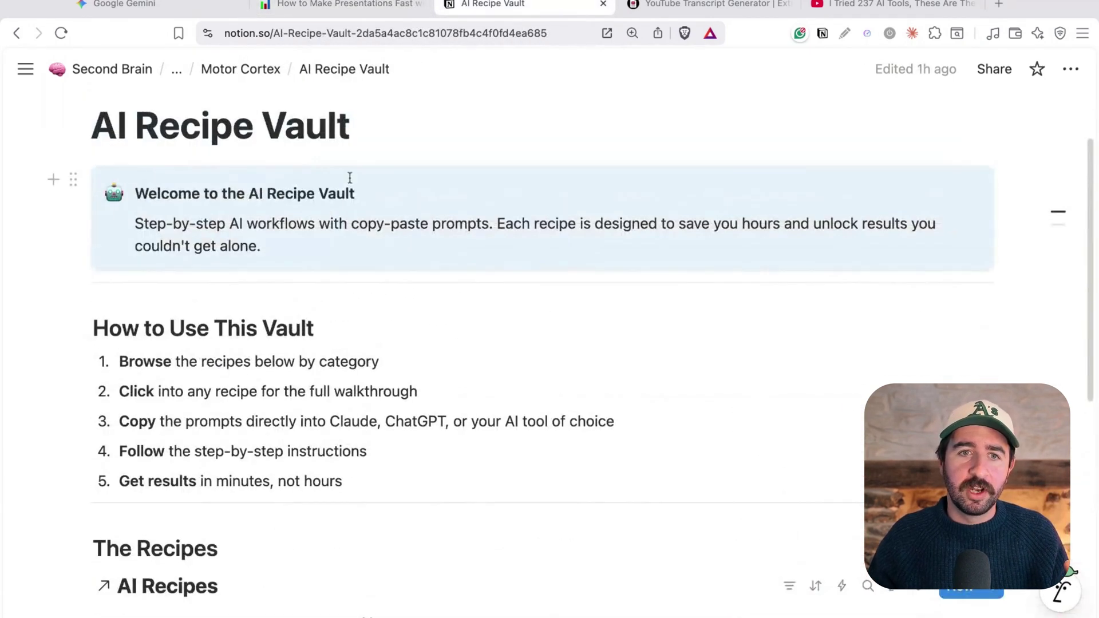
{"action": "scroll", "coordinate": [214, 289], "scroll_direction": "down", "scroll_amount": 5}
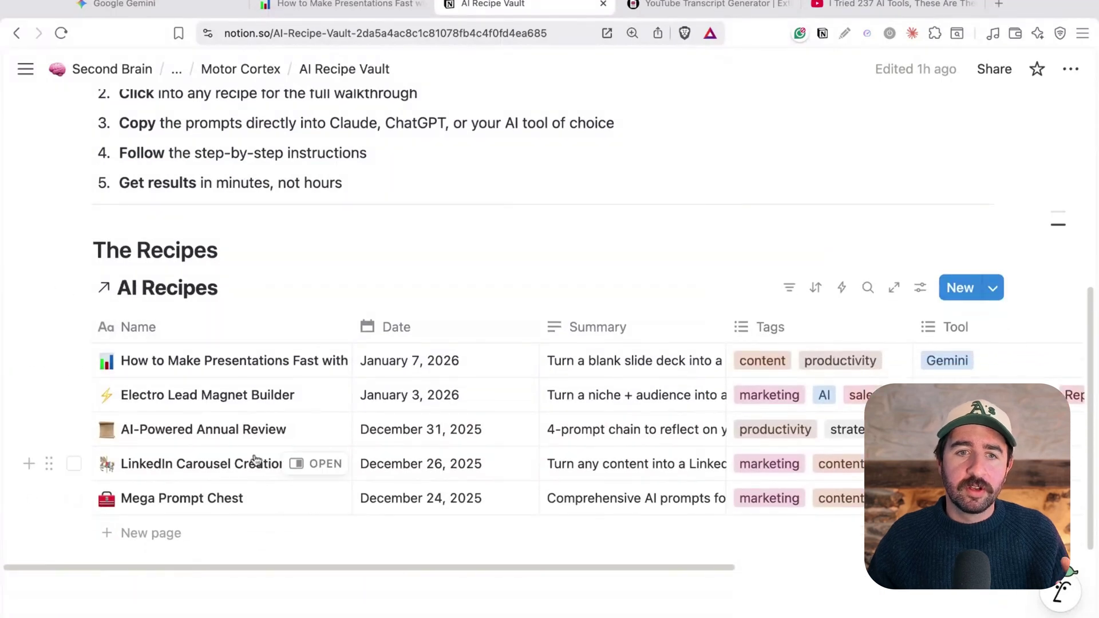
{"action": "scroll", "coordinate": [252, 458], "scroll_direction": "up", "scroll_amount": 1}
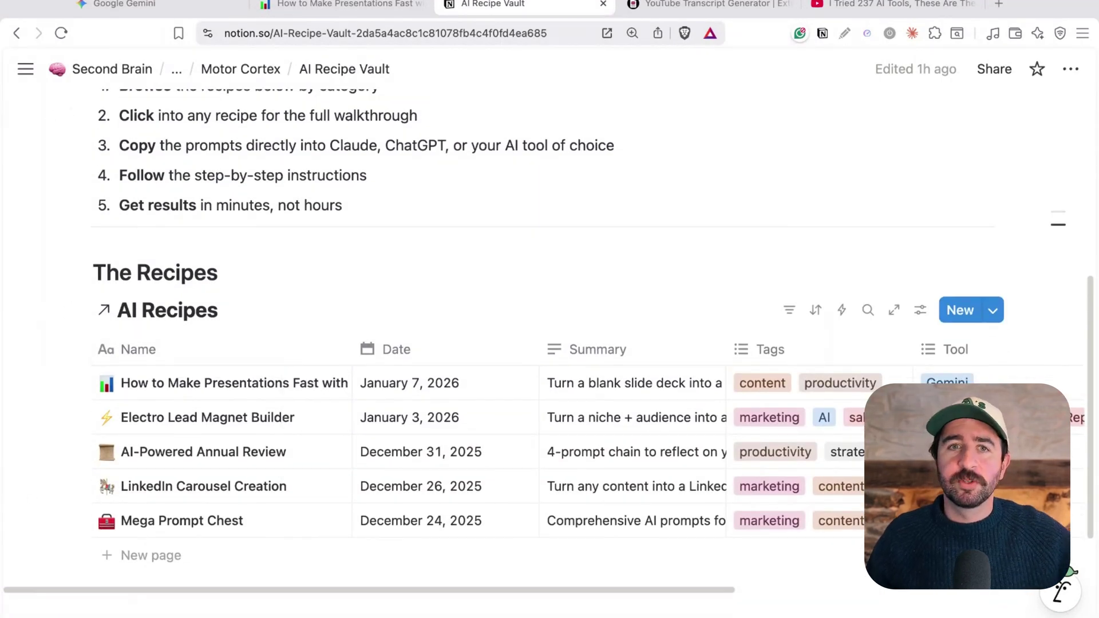
{"action": "left_click", "coordinate": [338, 4]}
{"action": "scroll", "coordinate": [461, 401], "scroll_direction": "down", "scroll_amount": 10}
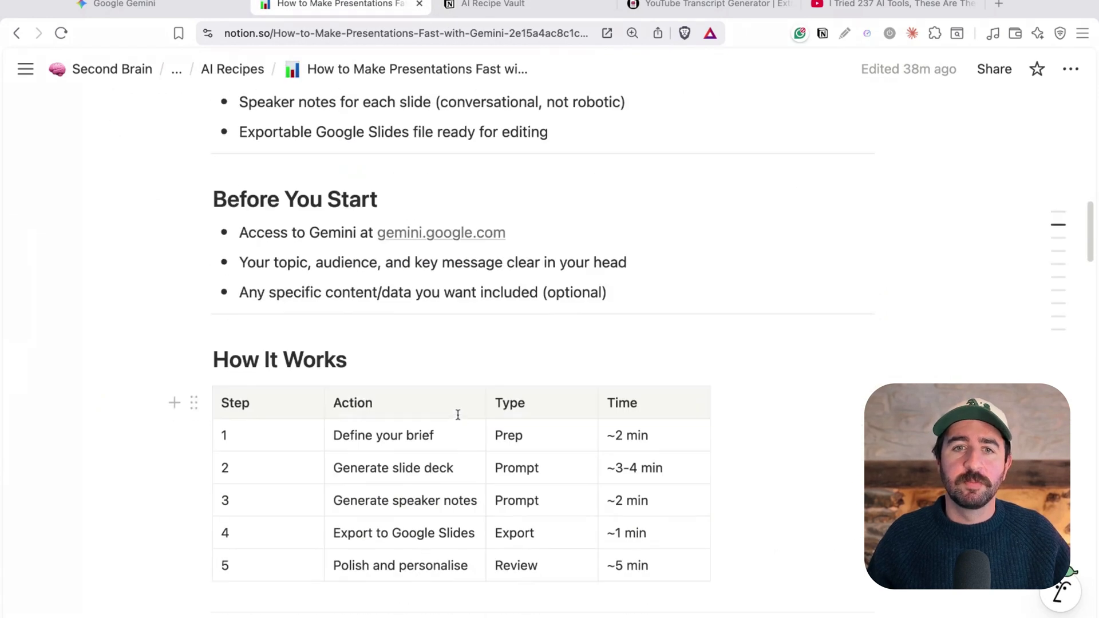
{"action": "scroll", "coordinate": [458, 415], "scroll_direction": "down", "scroll_amount": 15}
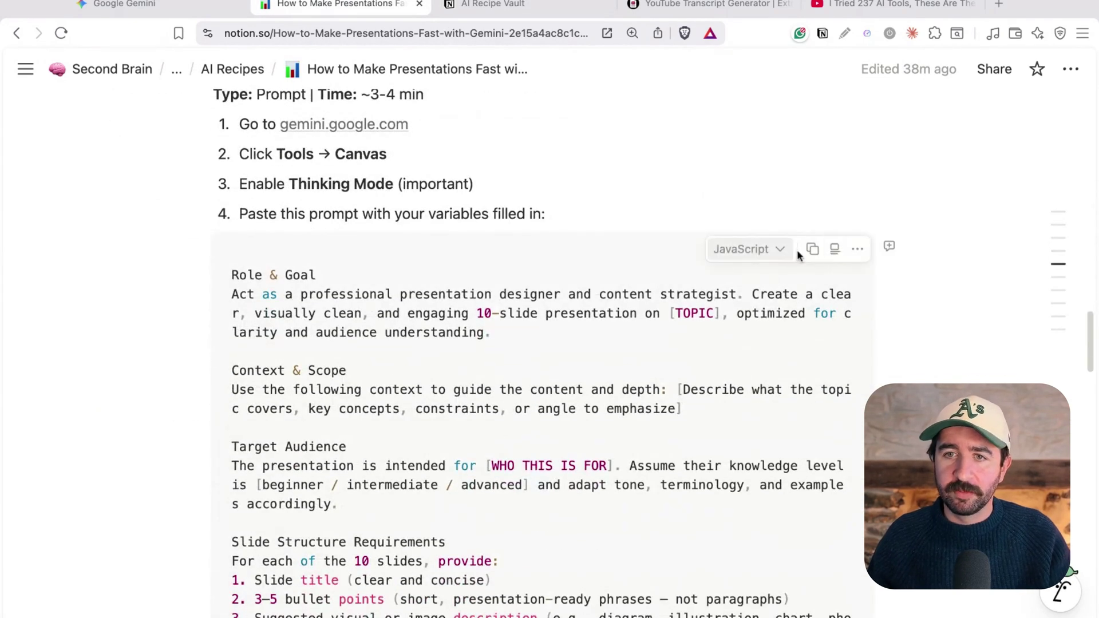
Copy the recipe's 10-slide presentation prompt and paste it into Gemini's prompt box
{"action": "left_click", "coordinate": [813, 249]}
{"action": "left_click", "coordinate": [161, 5]}
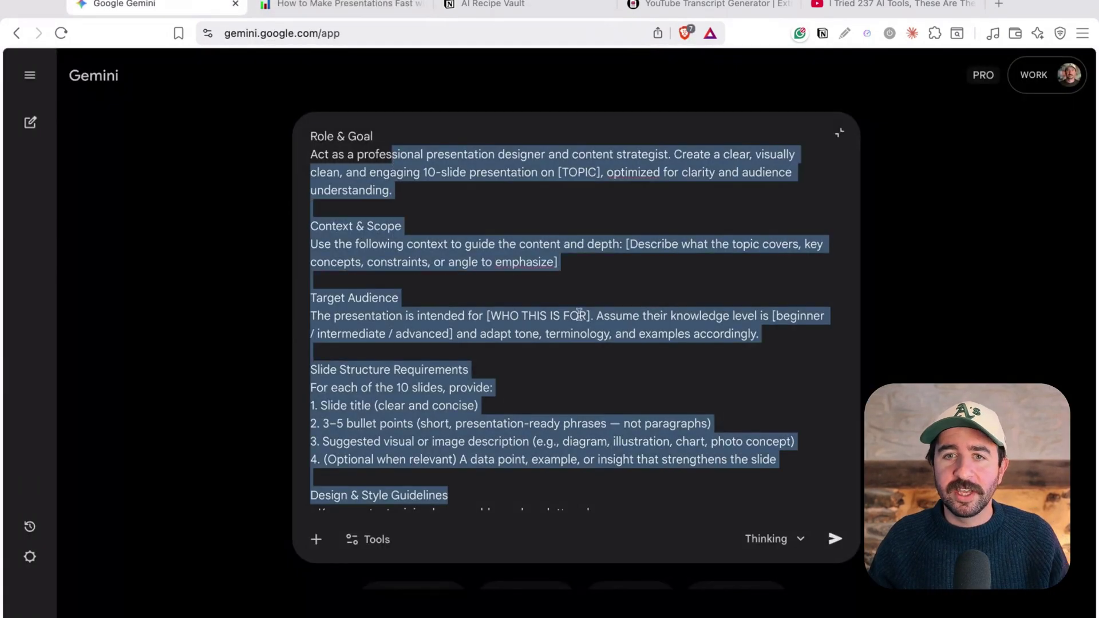
{"action": "scroll", "coordinate": [577, 312], "scroll_direction": "down", "scroll_amount": 3}
{"action": "scroll", "coordinate": [577, 312], "scroll_direction": "up", "scroll_amount": 3}
{"action": "left_click", "coordinate": [439, 174]}
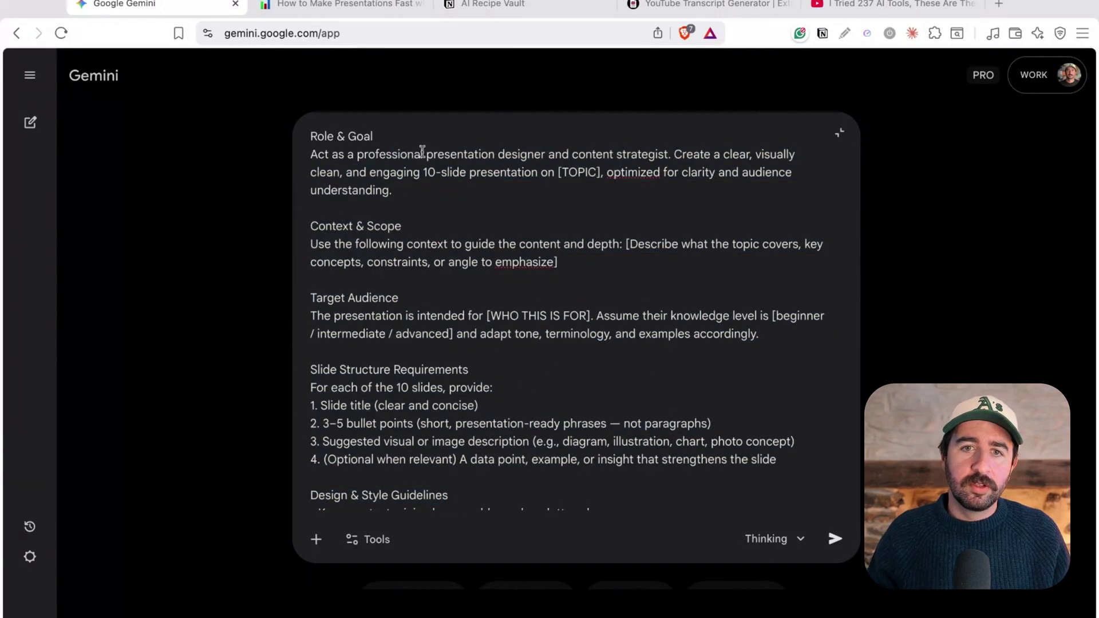
Point out the role description, then select the [TOPIC] placeholder
{"action": "left_click_drag", "start_coordinate": [406, 152], "coordinate": [693, 154]}
{"action": "left_click", "coordinate": [457, 178]}
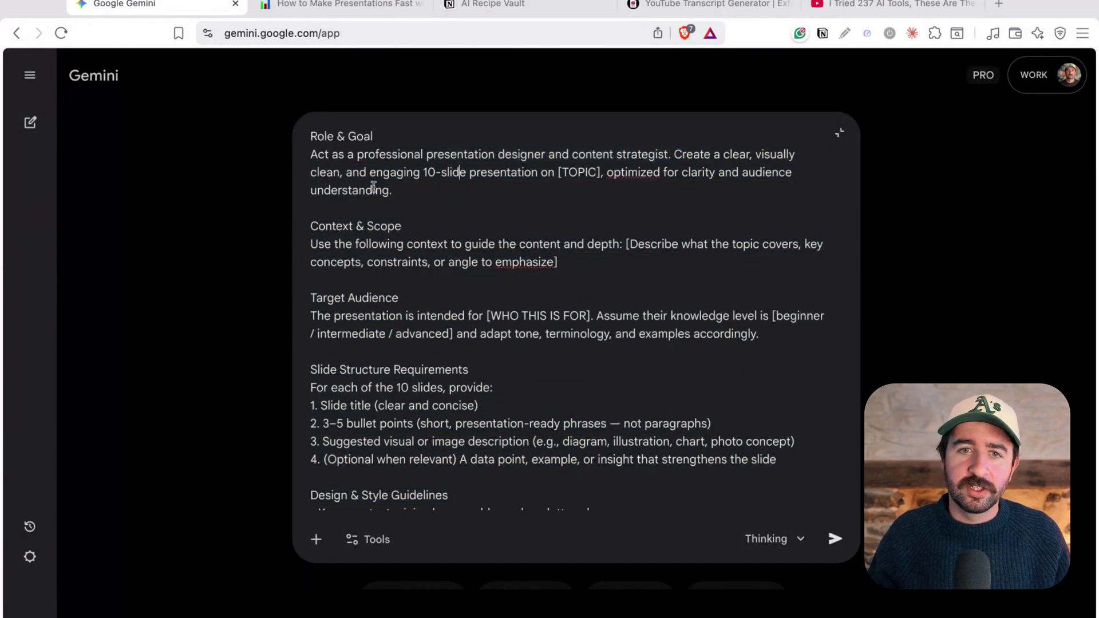
{"action": "left_click_drag", "start_coordinate": [366, 171], "coordinate": [601, 172]}
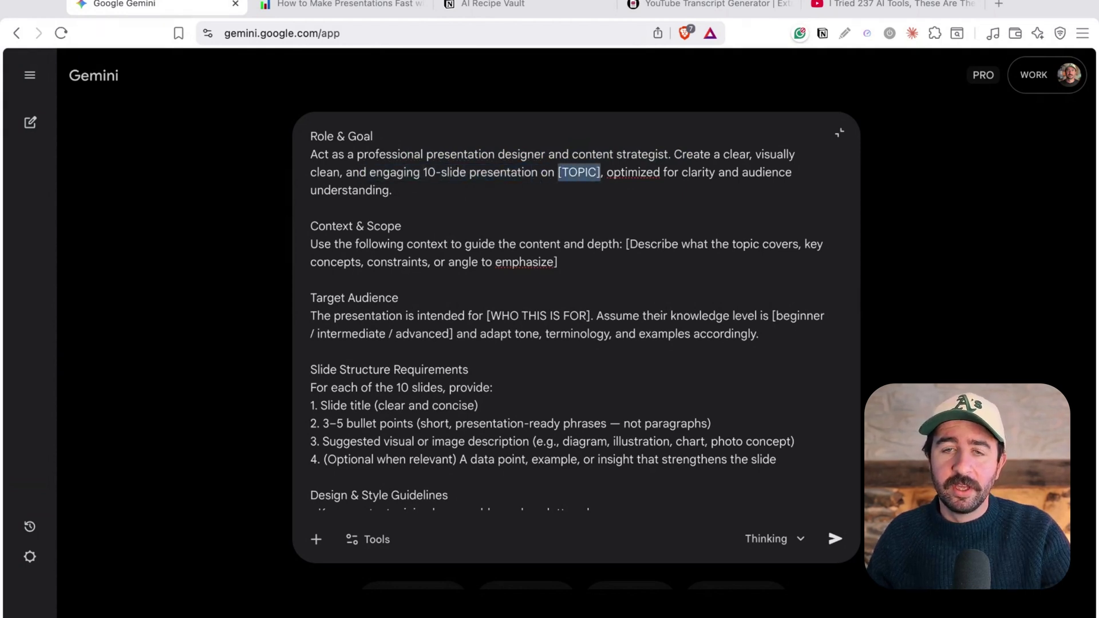
Show the YouTube video 'I Tried 237 AI Tools, These Are The Best for 2026' and highlight its title
{"action": "left_click", "coordinate": [884, 5]}
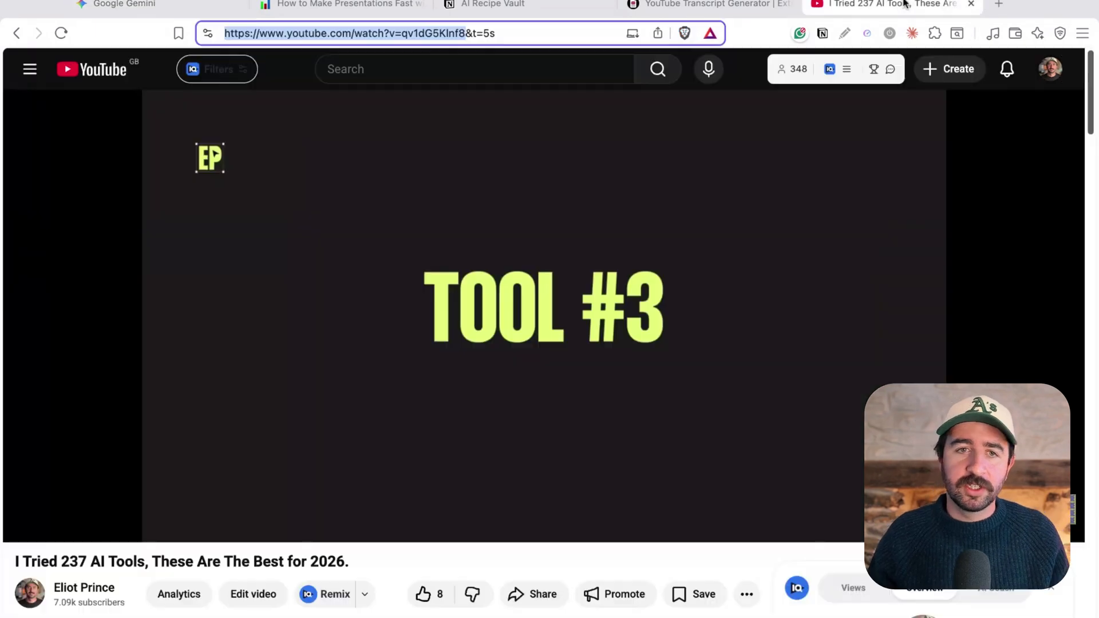
{"action": "left_click_drag", "start_coordinate": [170, 564], "coordinate": [54, 564]}
{"action": "key", "text": "shift+alt+Right"}
{"action": "key", "text": "shift+alt+Right"}
{"action": "key", "text": "shift+alt+Right"}
{"action": "key", "text": "shift+alt+Right"}
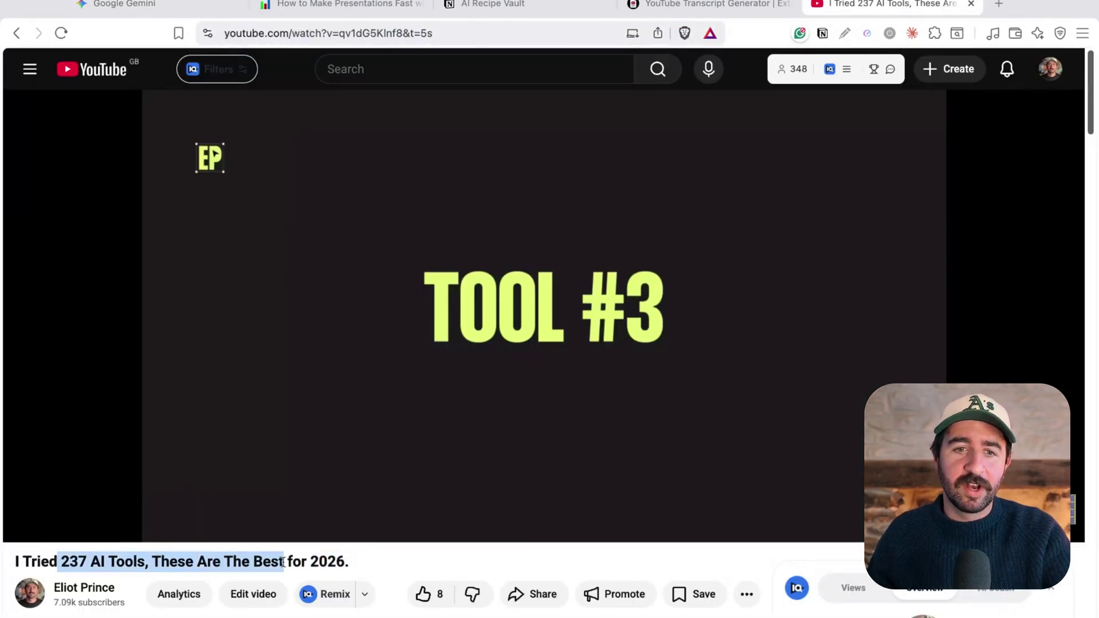
{"action": "left_click", "coordinate": [234, 559]}
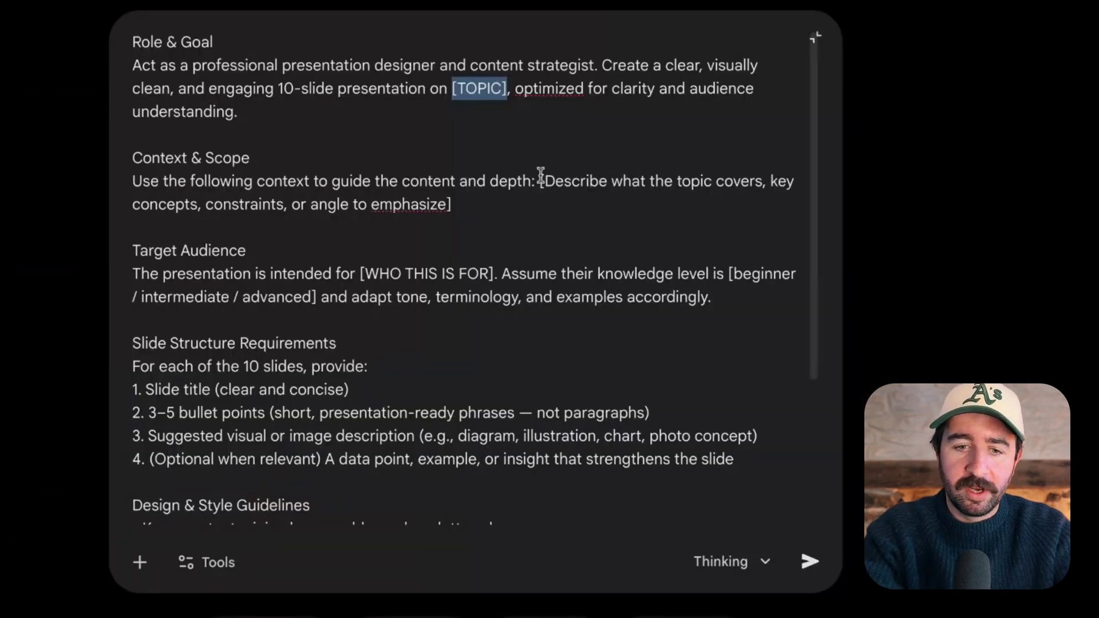
Replace [TOPIC] with 'The best AI Tools of 2026' and point out the Context & Scope section
{"action": "type", "text": "The best AI Tools of 2026, optimized for clarity and audience understanding."}
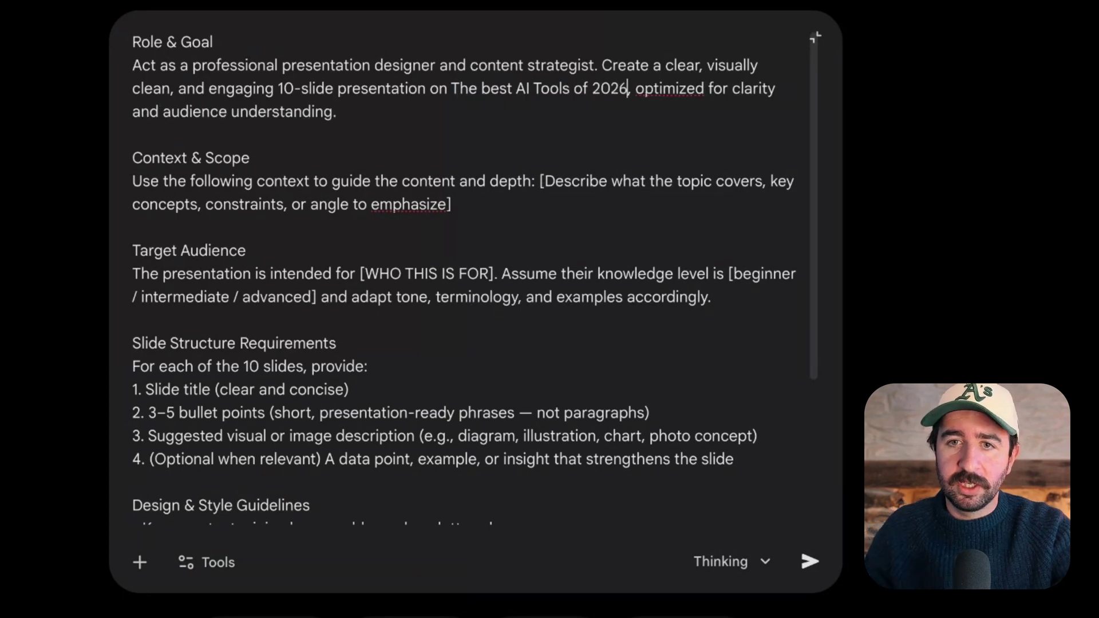
{"action": "key", "text": "Down"}
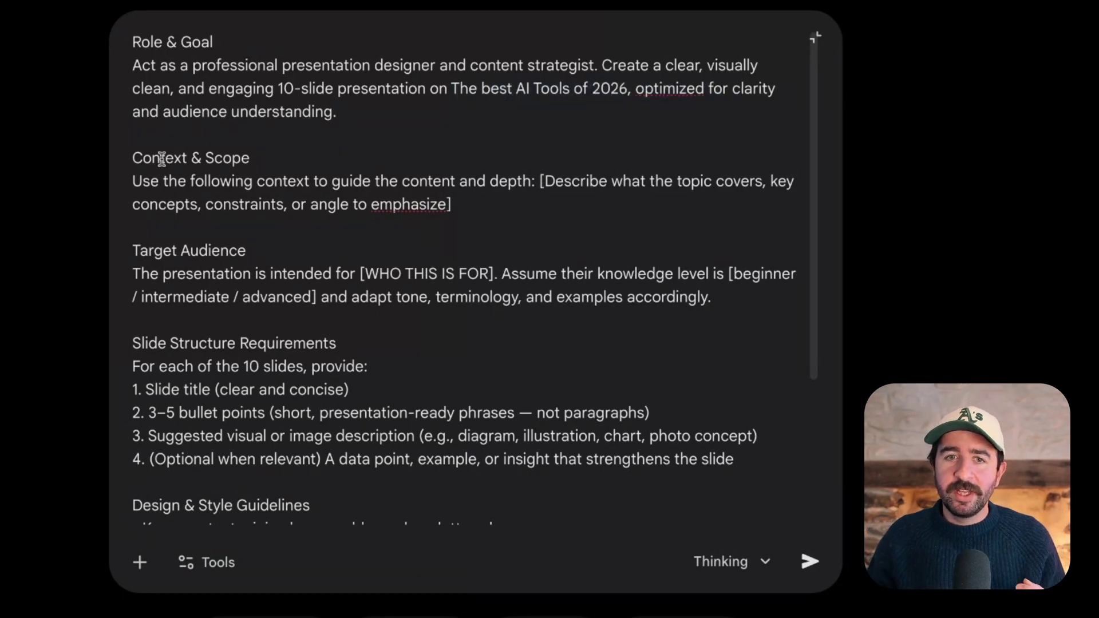
{"action": "left_click_drag", "start_coordinate": [318, 182], "coordinate": [137, 162]}
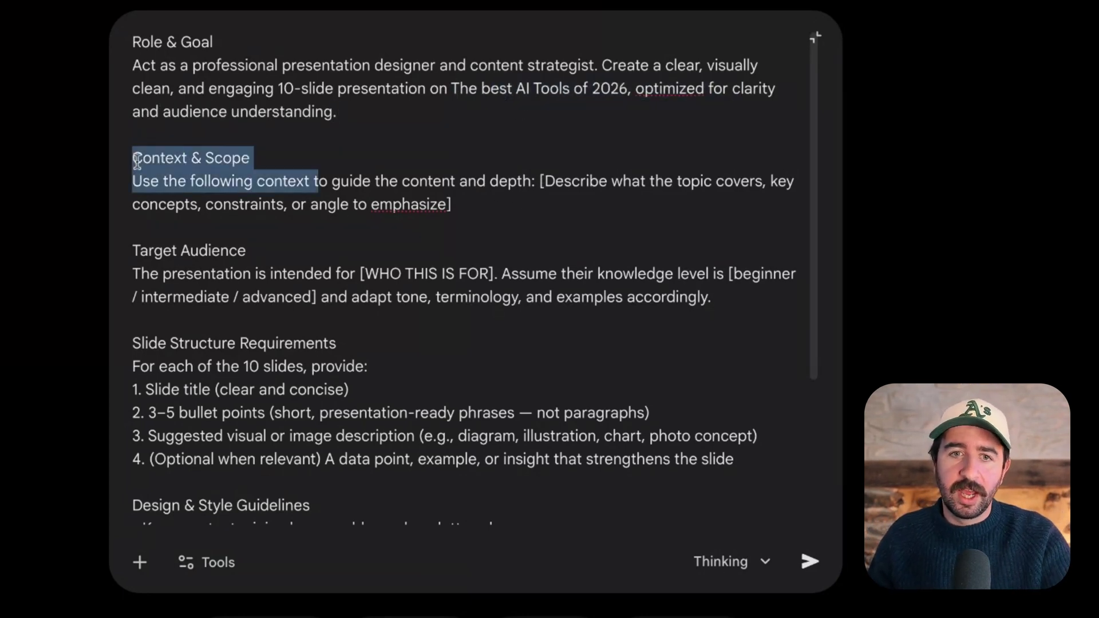
{"action": "left_click", "coordinate": [399, 187]}
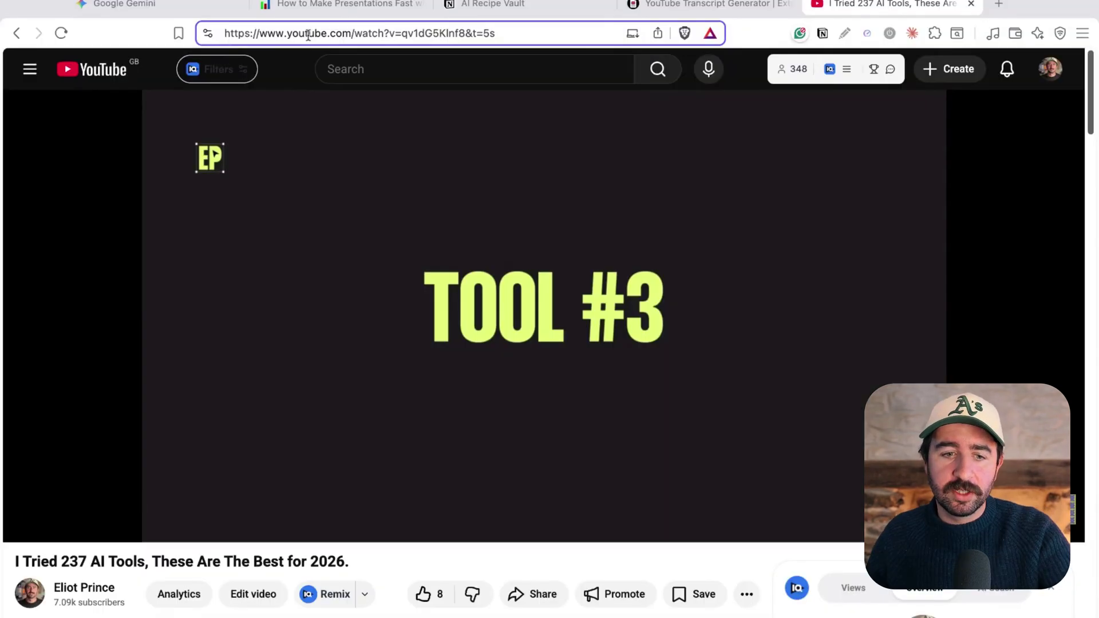
Paste the video's URL into youtube-transcript.io, extract the 4,704-word transcript, and copy it
{"action": "triple_click", "coordinate": [307, 35]}
{"action": "left_click", "coordinate": [694, 6]}
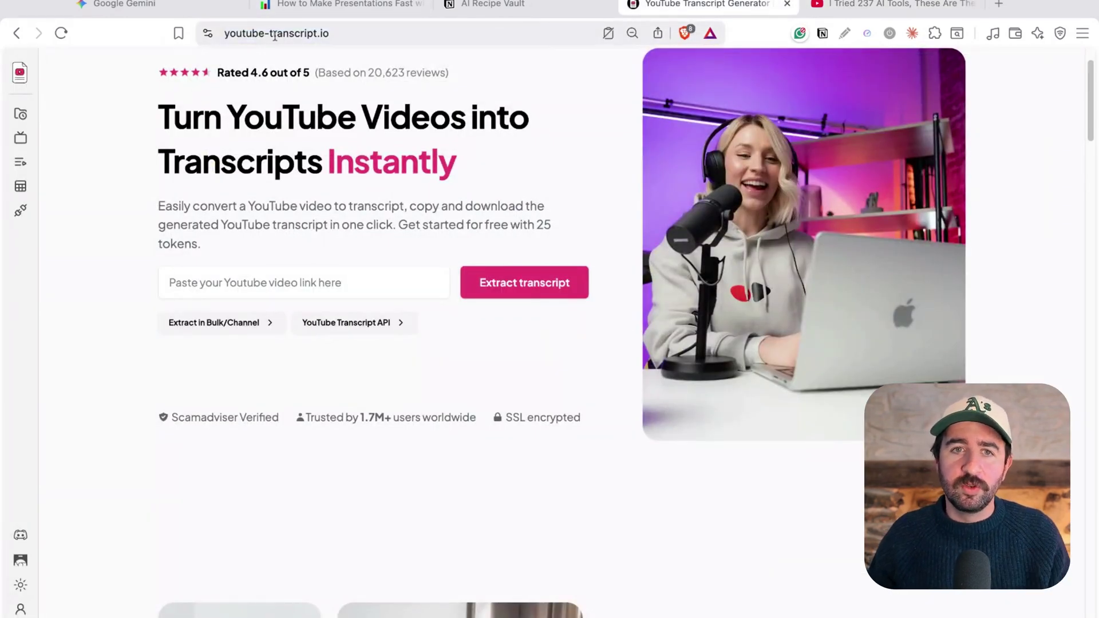
{"action": "left_click", "coordinate": [336, 282]}
{"action": "key", "text": "super+v"}
{"action": "left_click", "coordinate": [520, 292]}
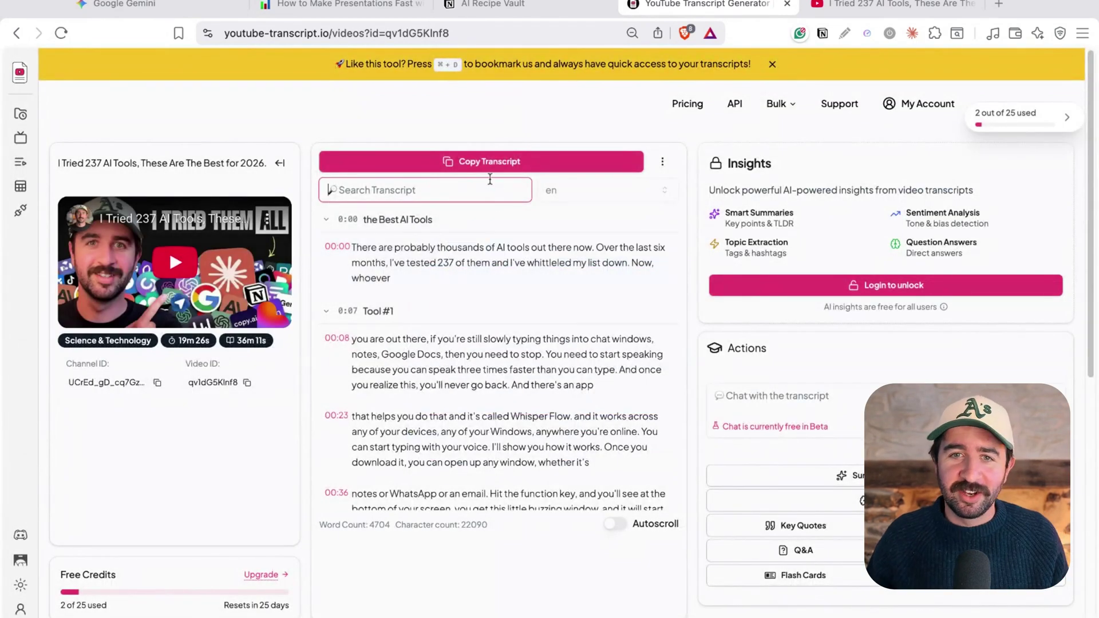
{"action": "left_click", "coordinate": [480, 164]}
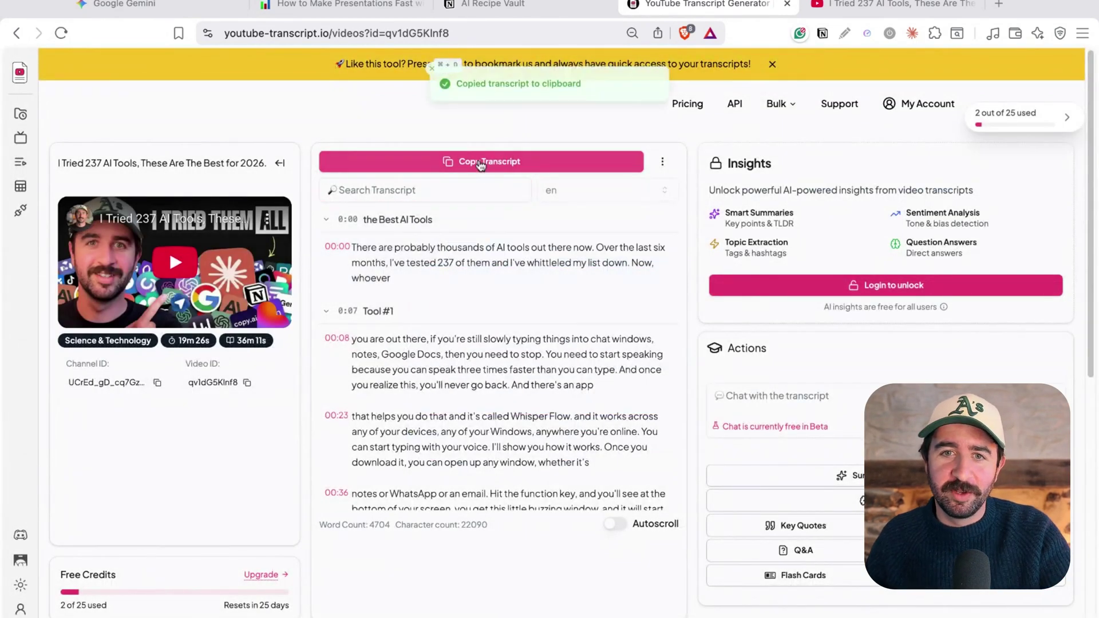
Paste the video transcript in place of the prompt's context placeholder
{"action": "left_click", "coordinate": [124, 5]}
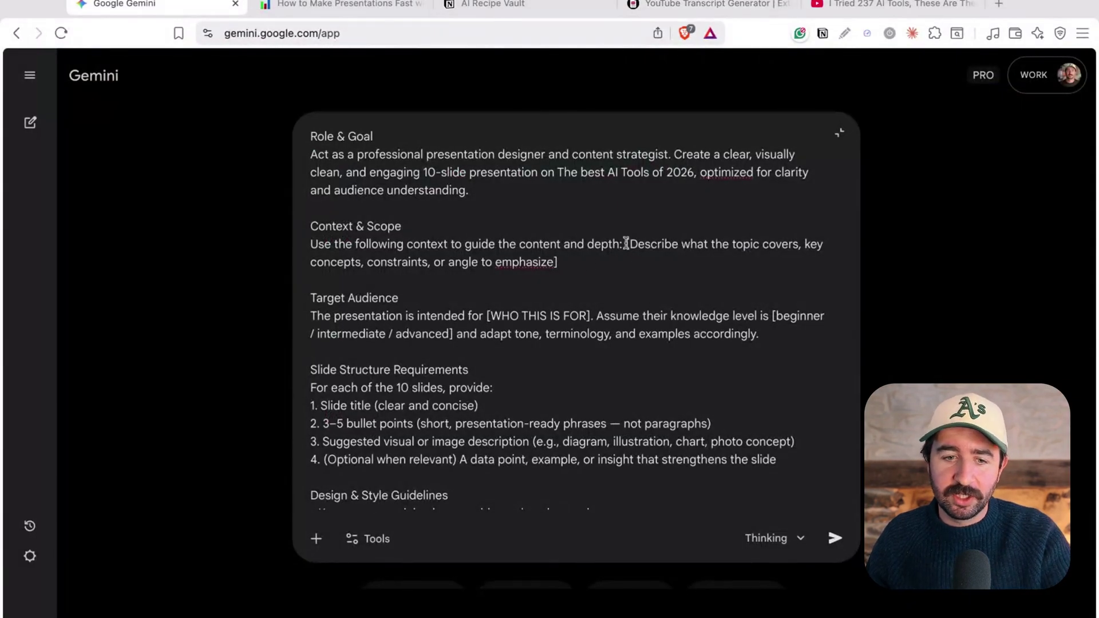
{"action": "left_click_drag", "start_coordinate": [625, 244], "coordinate": [644, 263]}
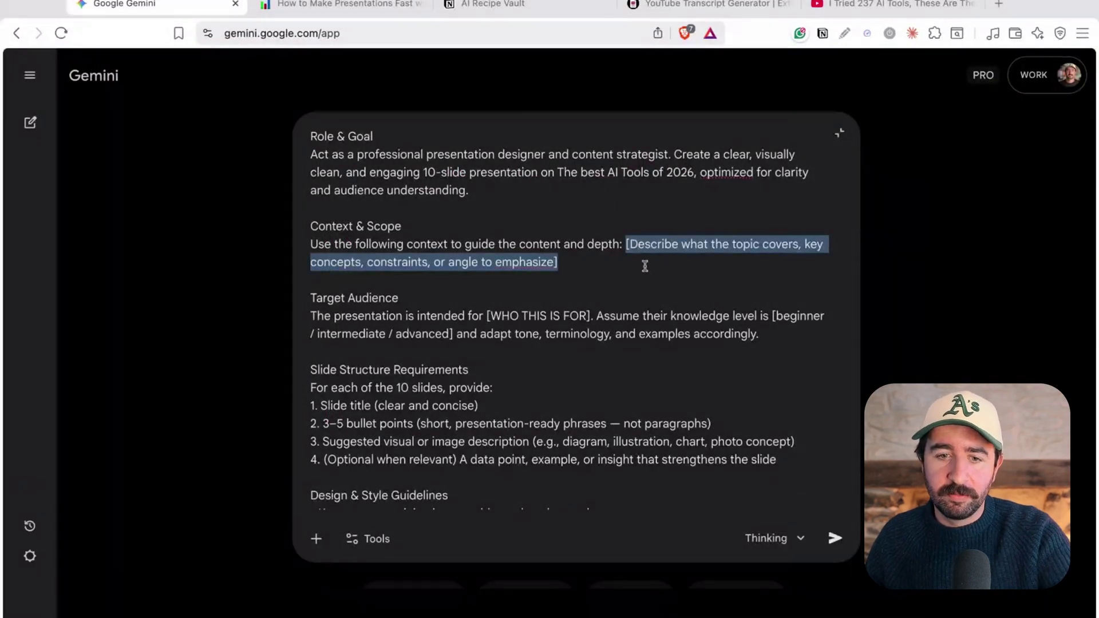
{"action": "key", "text": "super+v"}
{"action": "scroll", "coordinate": [535, 342], "scroll_direction": "up", "scroll_amount": 10}
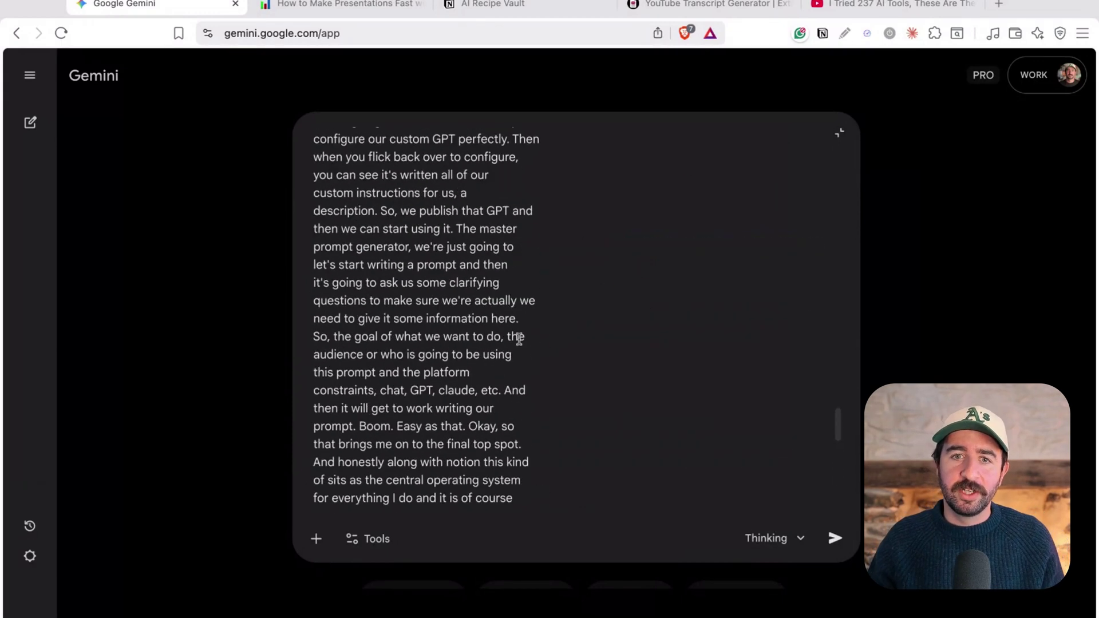
{"action": "scroll", "coordinate": [537, 324], "scroll_direction": "down", "scroll_amount": 15}
{"action": "scroll", "coordinate": [503, 332], "scroll_direction": "up", "scroll_amount": 3}
{"action": "scroll", "coordinate": [498, 344], "scroll_direction": "down", "scroll_amount": 3}
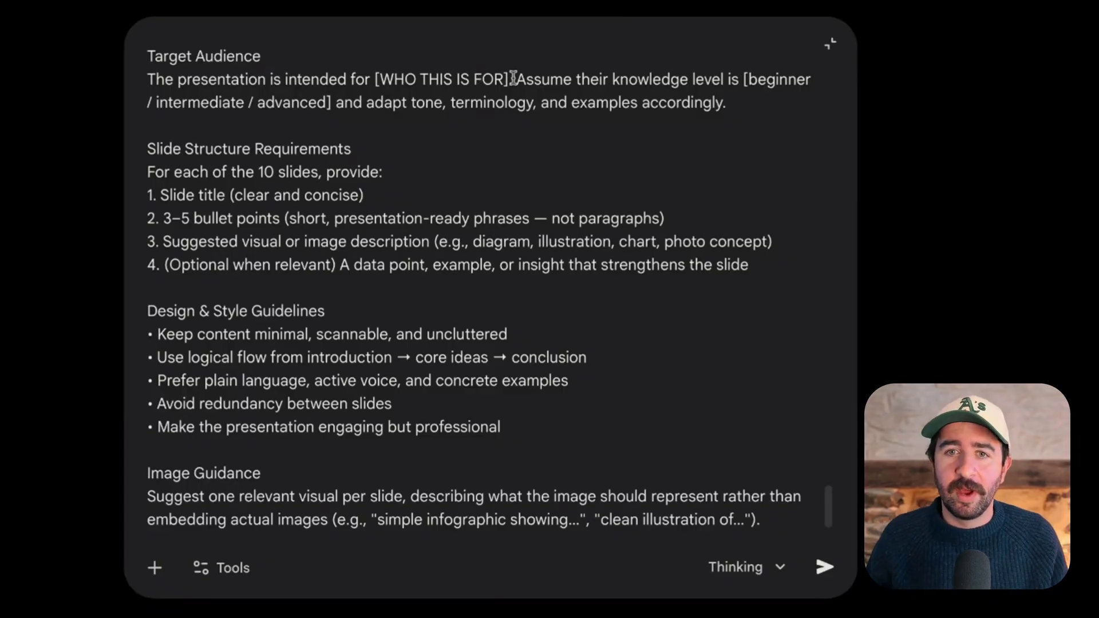
Set the audience to 'business professionals' and the knowledge level to 'beginner'
{"action": "left_click_drag", "start_coordinate": [513, 78], "coordinate": [375, 79]}
{"action": "type", "text": "bus"}
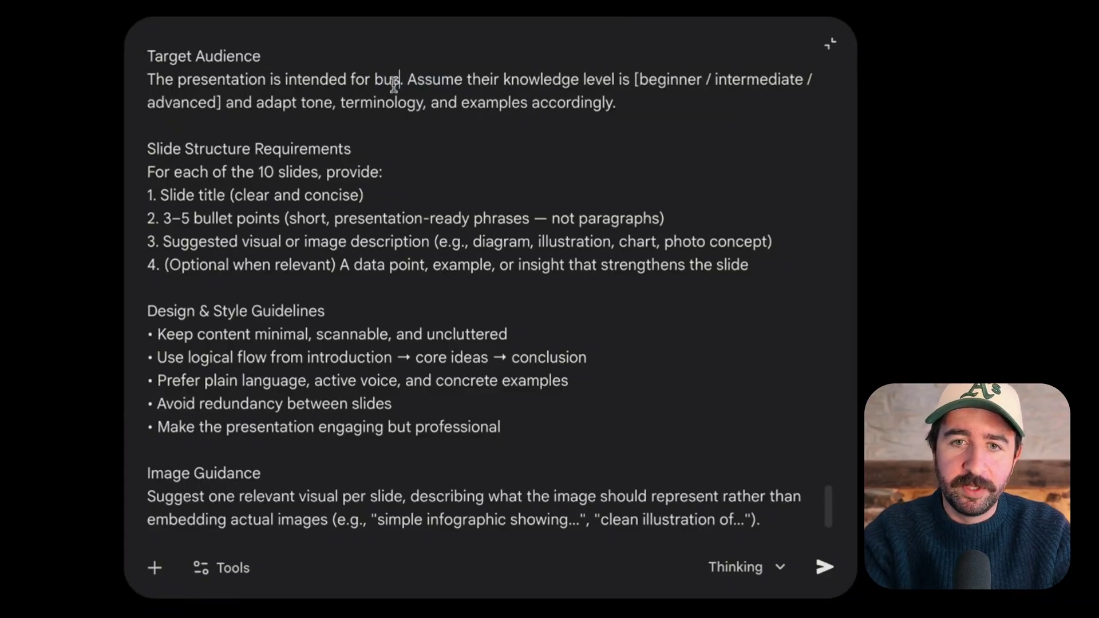
{"action": "type", "text": "iness professional"}
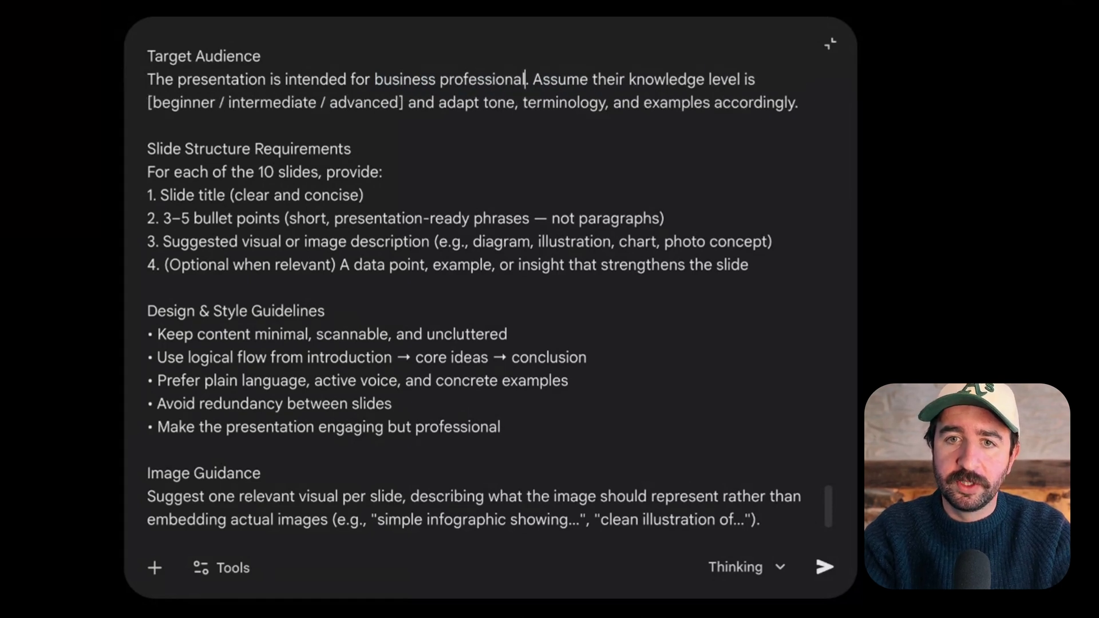
{"action": "type", "text": "s"}
{"action": "left_click_drag", "start_coordinate": [404, 103], "coordinate": [120, 96]}
{"action": "type", "text": "beginner"}
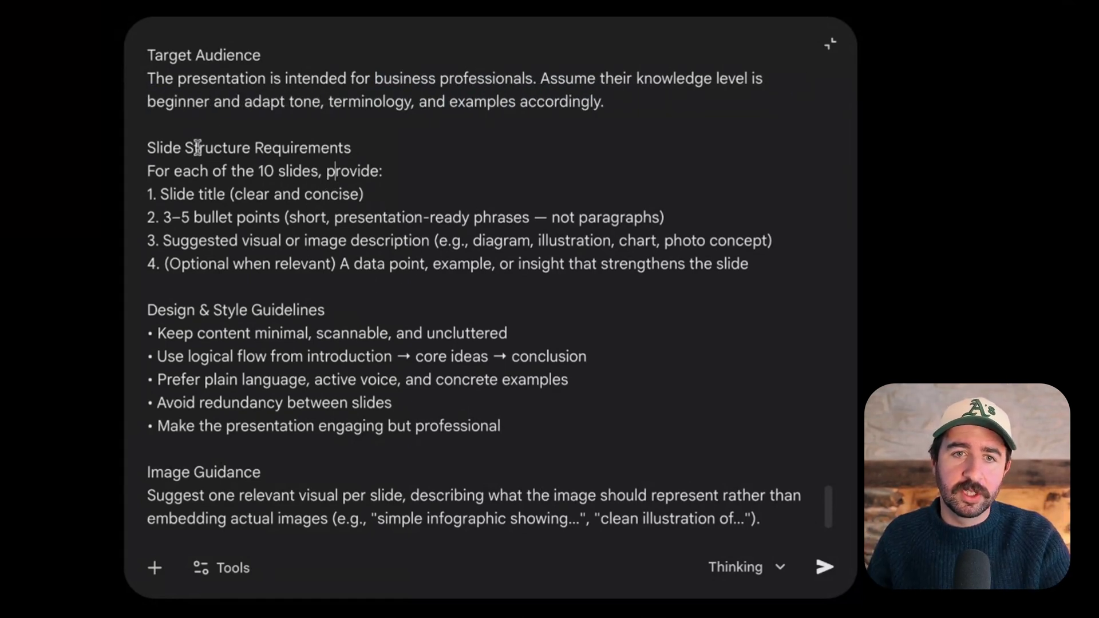
{"action": "left_click_drag", "start_coordinate": [186, 309], "coordinate": [330, 379]}
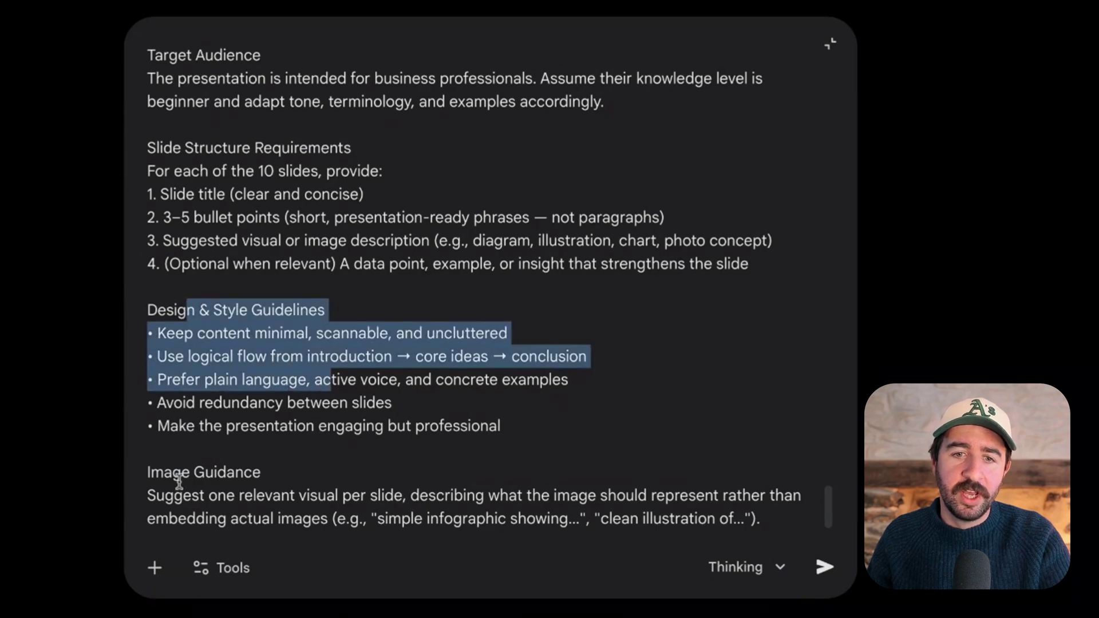
{"action": "left_click_drag", "start_coordinate": [181, 474], "coordinate": [307, 496]}
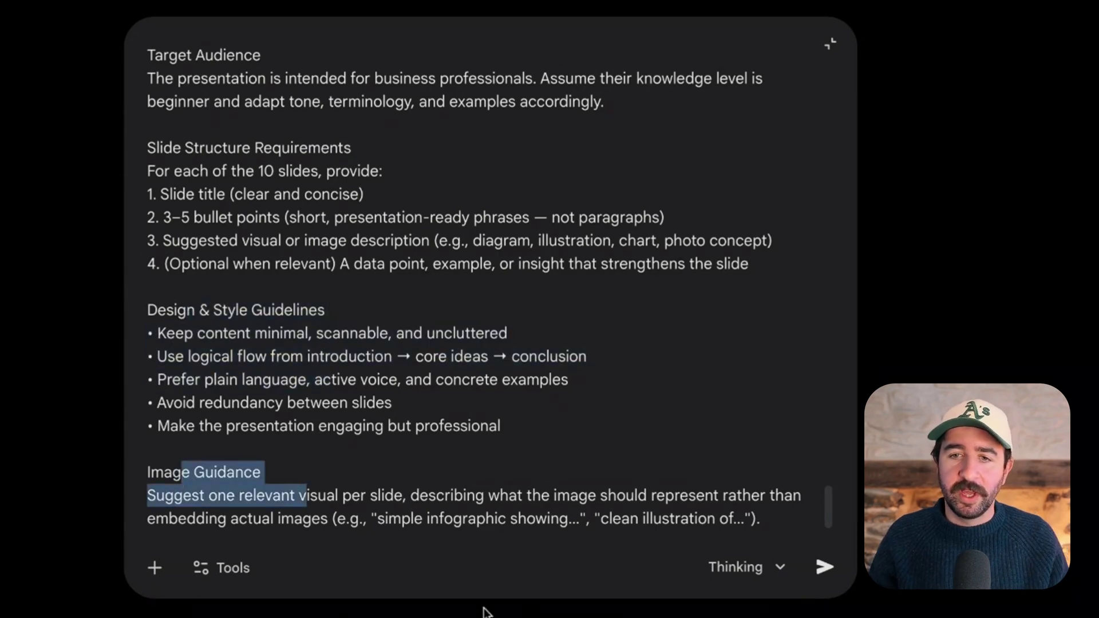
Keep the Thinking model, enable Canvas from Tools, and send the presentation prompt
{"action": "scroll", "coordinate": [526, 578], "scroll_direction": "down", "scroll_amount": 1}
{"action": "left_click", "coordinate": [523, 548]}
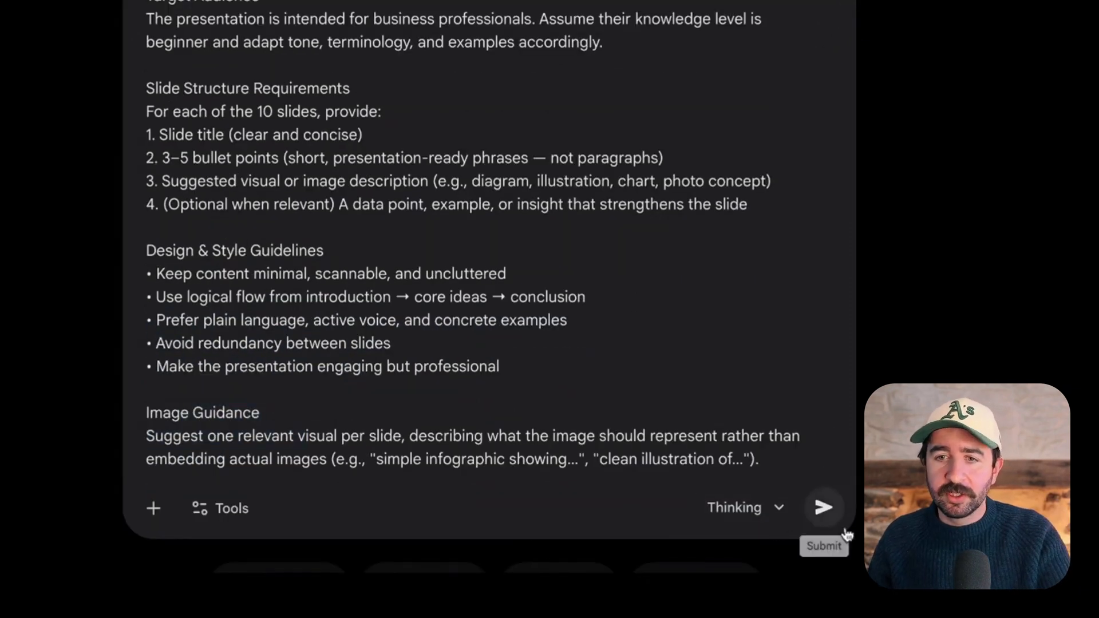
{"action": "left_click", "coordinate": [753, 518]}
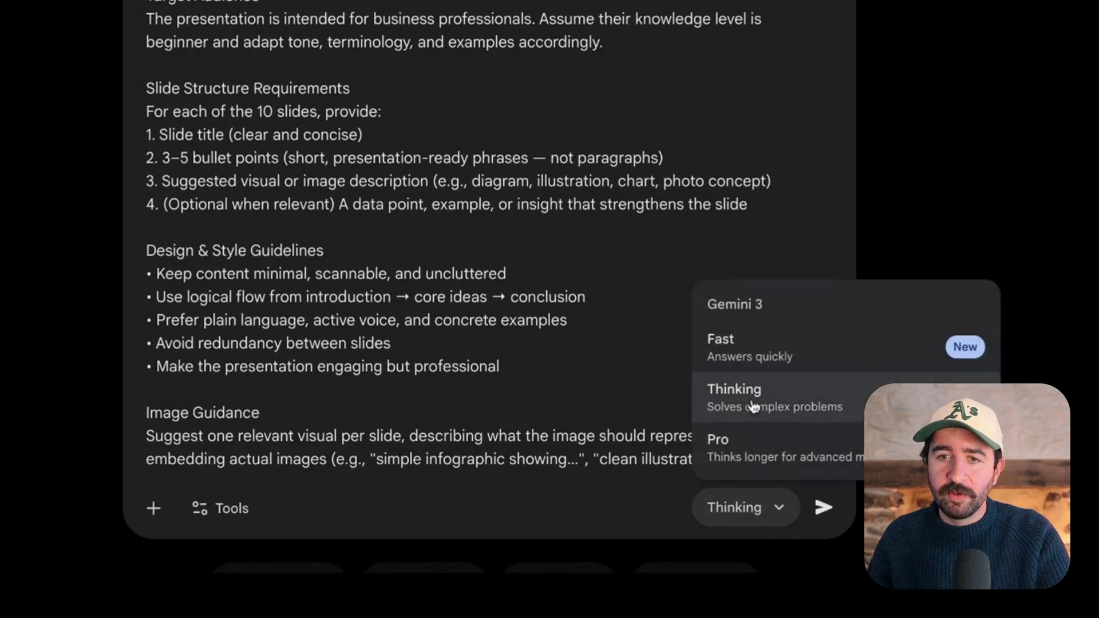
{"action": "left_click", "coordinate": [804, 400]}
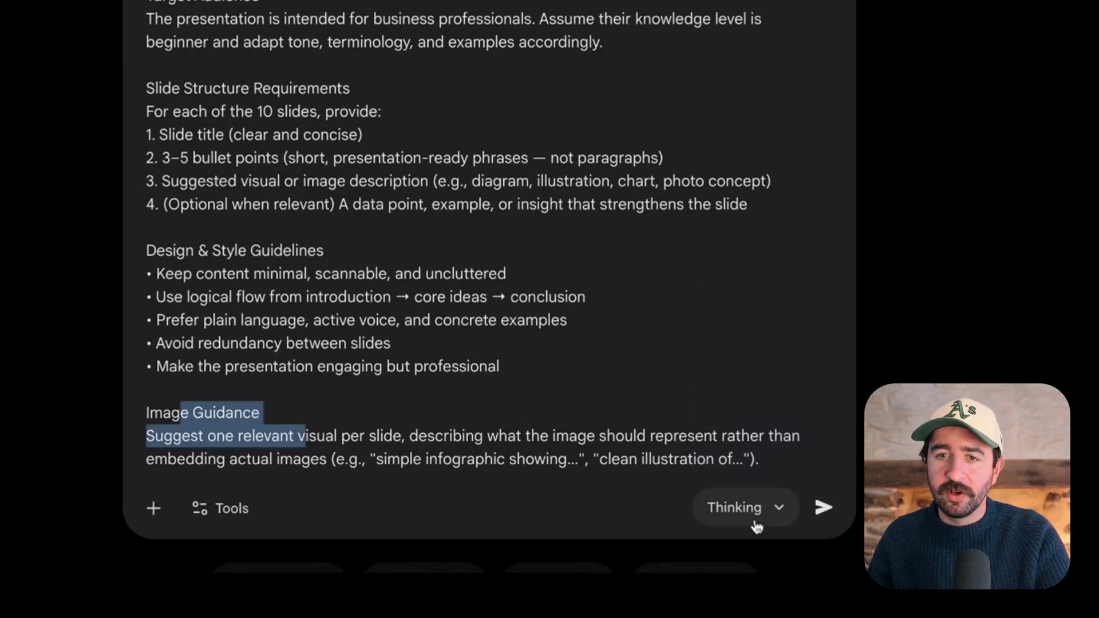
{"action": "left_click", "coordinate": [121, 546]}
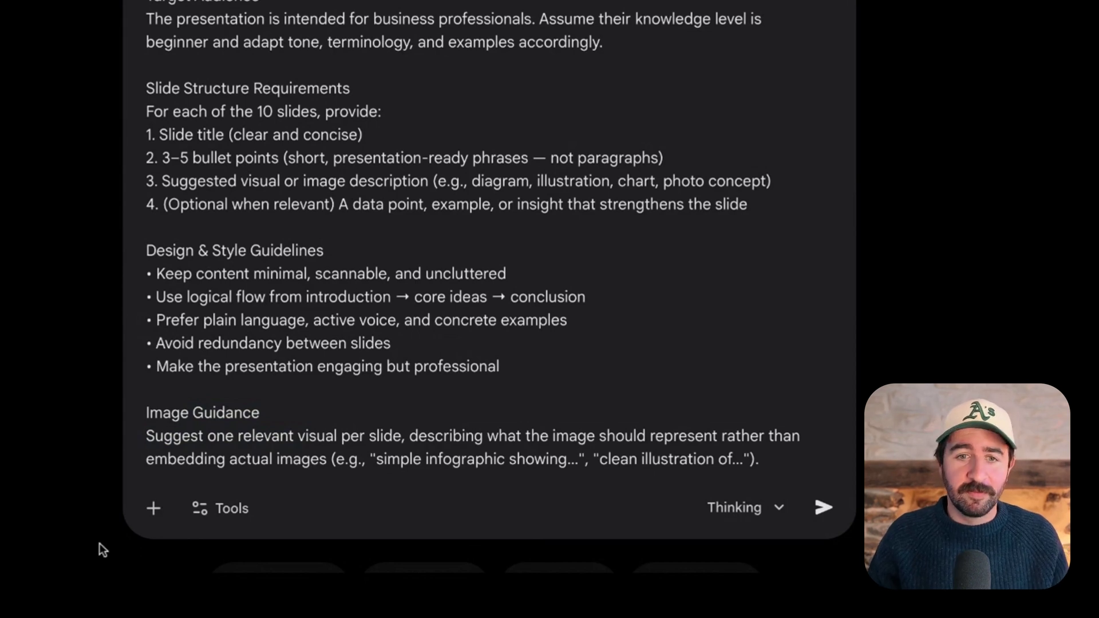
{"action": "left_click", "coordinate": [221, 514]}
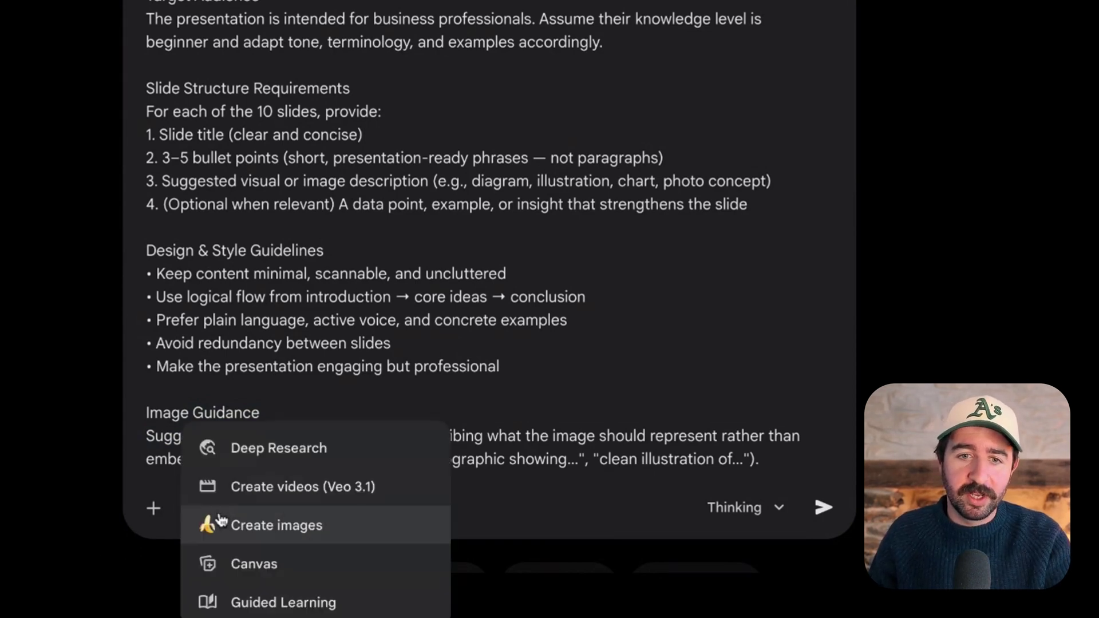
{"action": "left_click", "coordinate": [244, 569]}
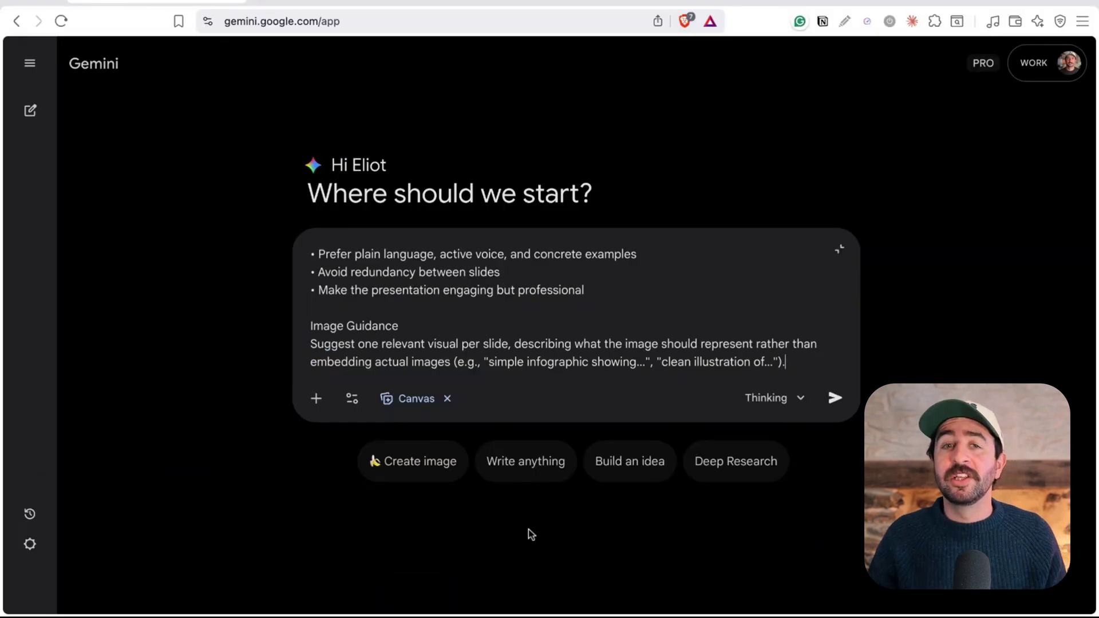
{"action": "left_click", "coordinate": [835, 398]}
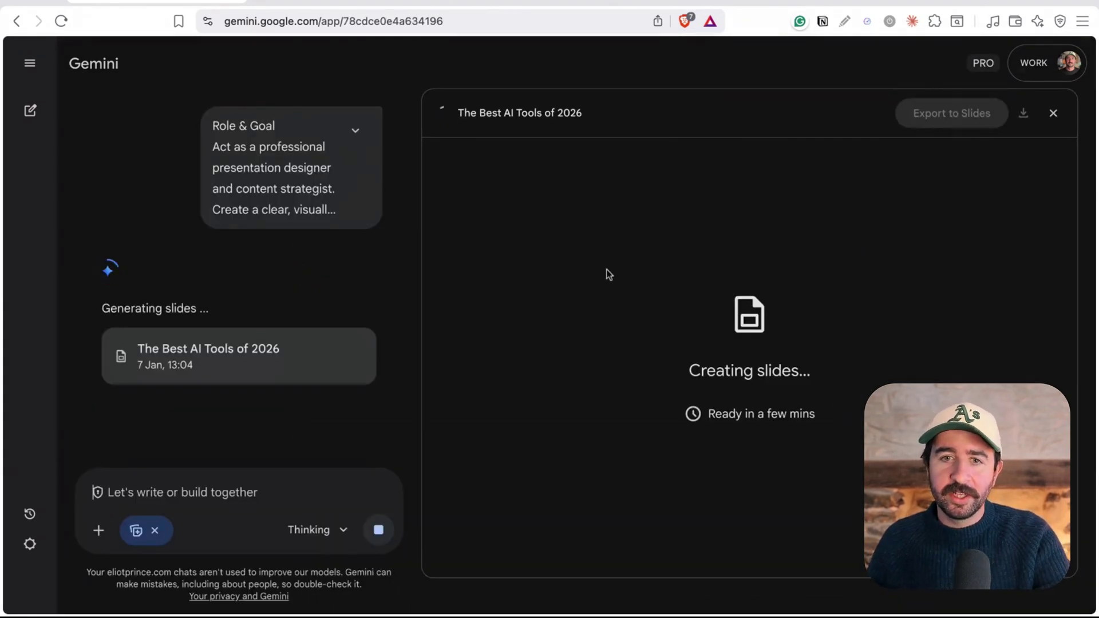
Page through the generated 'The Best AI Tools of 2026' deck to slide 10, QUESTIONS?
{"action": "left_click_drag", "start_coordinate": [713, 416], "coordinate": [839, 420]}
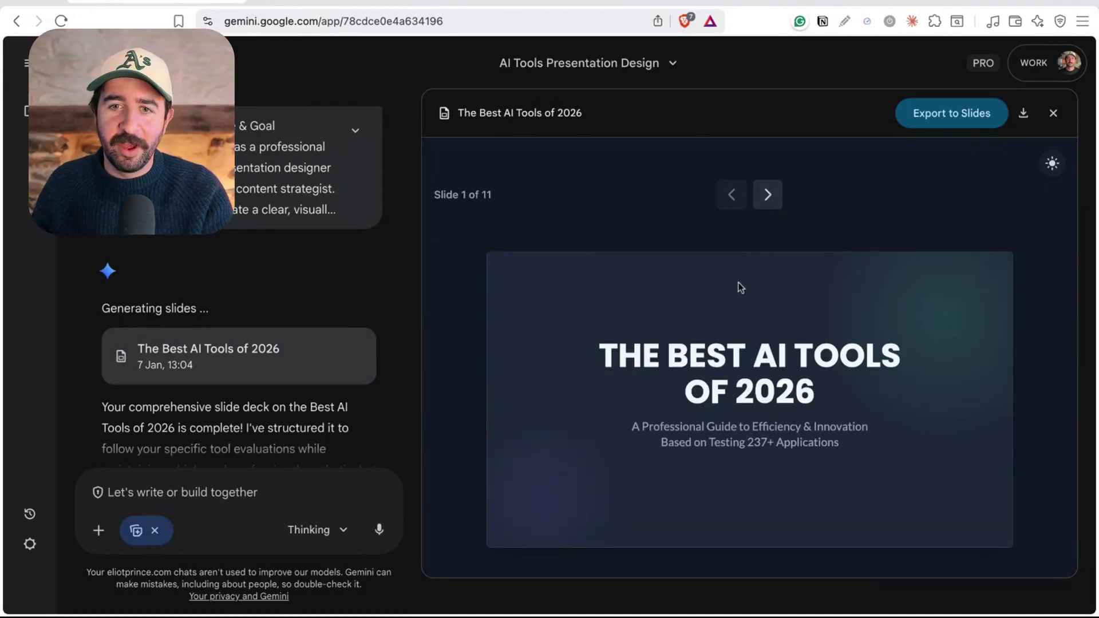
{"action": "left_click", "coordinate": [769, 206]}
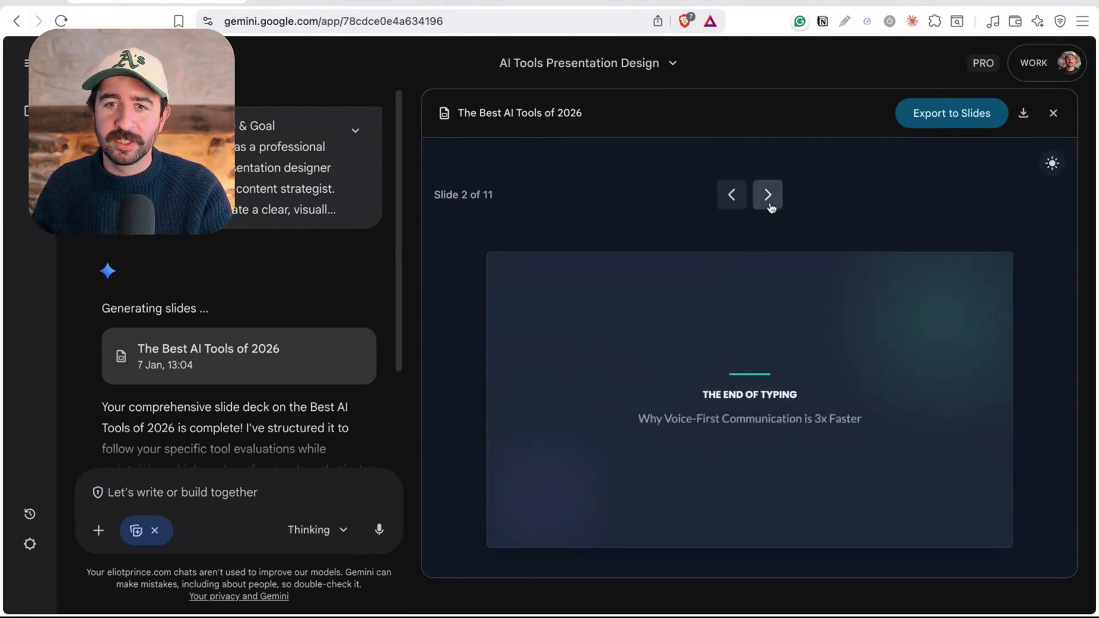
{"action": "left_click", "coordinate": [768, 194]}
{"action": "left_click", "coordinate": [768, 194]}
{"action": "left_click", "coordinate": [767, 194]}
{"action": "left_click", "coordinate": [767, 195]}
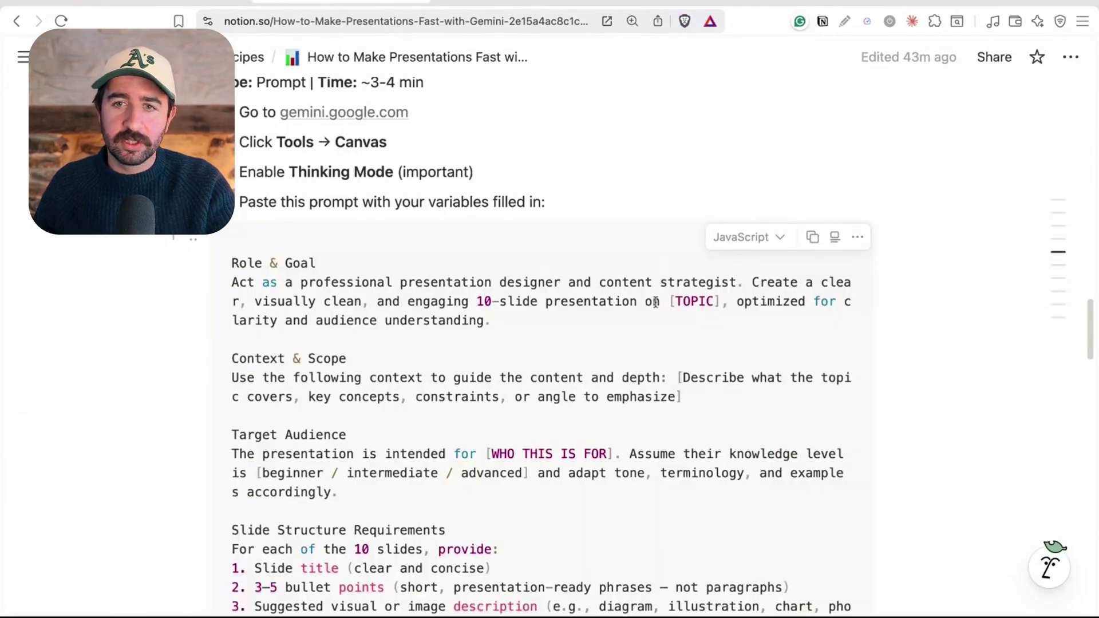
Copy the Step 3 Generate Speaker Notes prompt from Notion and return to the Gemini deck
{"action": "scroll", "coordinate": [655, 302], "scroll_direction": "down", "scroll_amount": 15}
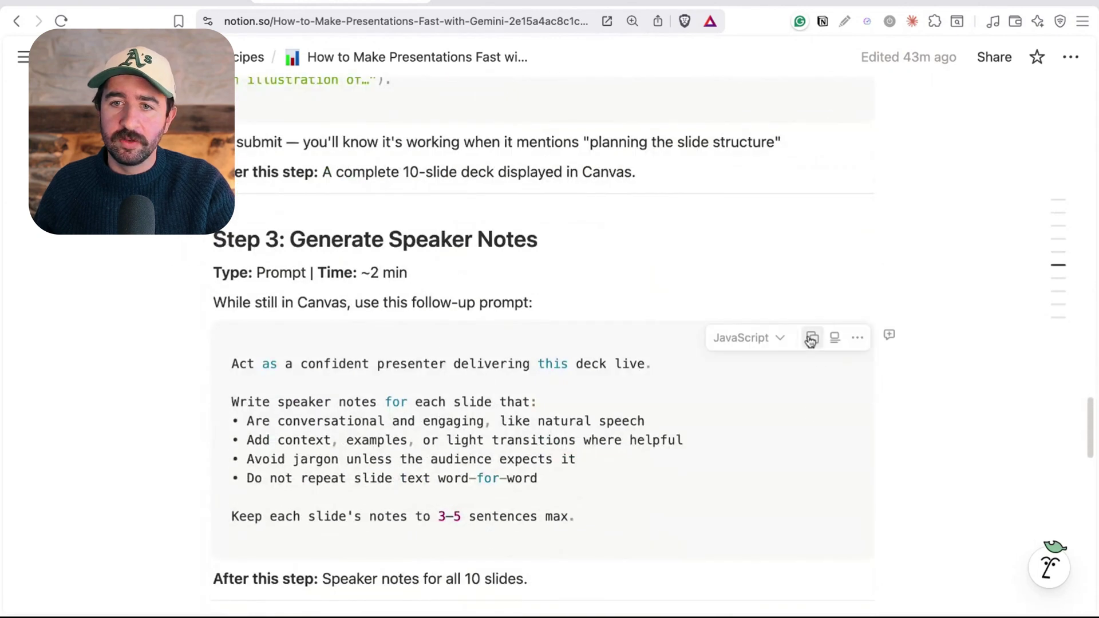
{"action": "left_click", "coordinate": [811, 338]}
{"action": "scroll", "coordinate": [380, 346], "scroll_direction": "down", "scroll_amount": 3}
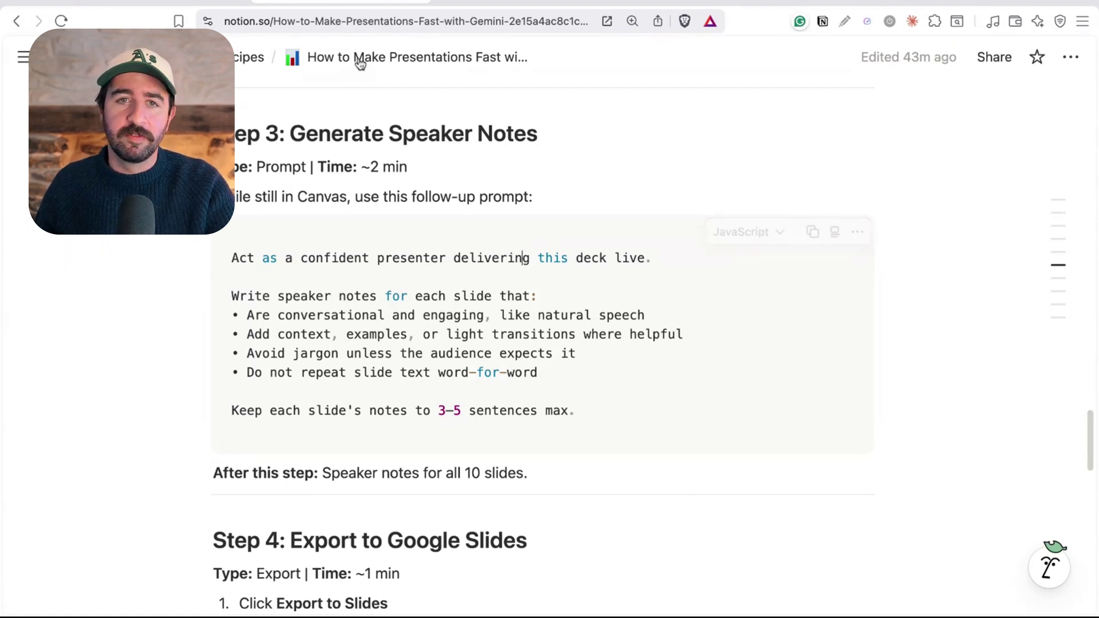
{"action": "left_click", "coordinate": [126, 7]}
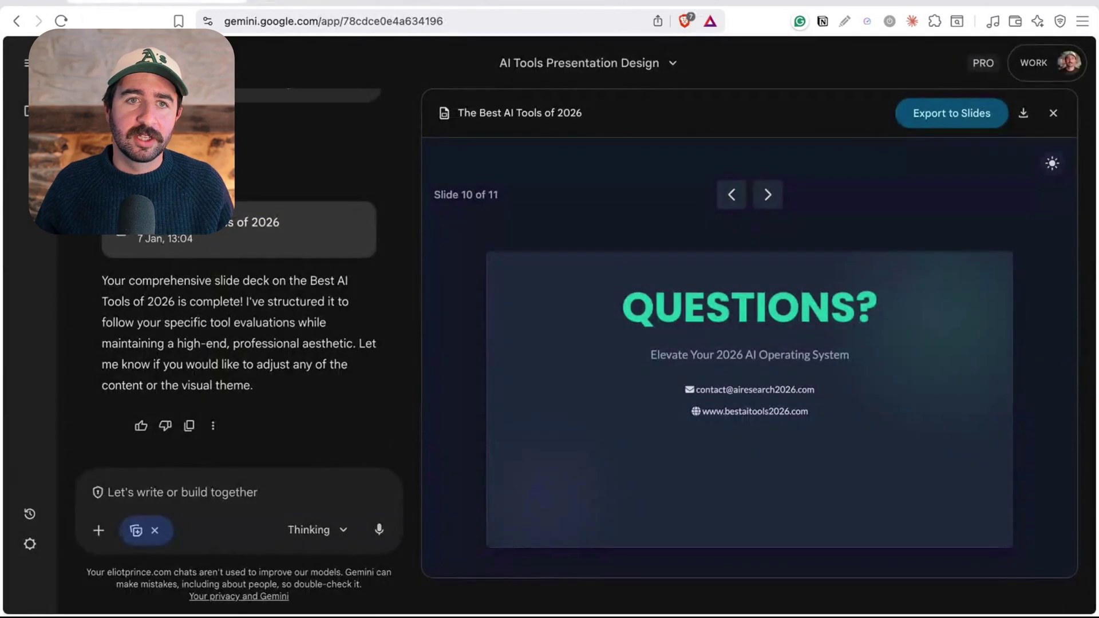
Paste and send the speaker-notes prompt to generate notes for every slide
{"action": "left_click", "coordinate": [228, 489]}
{"action": "key", "text": "super+v"}
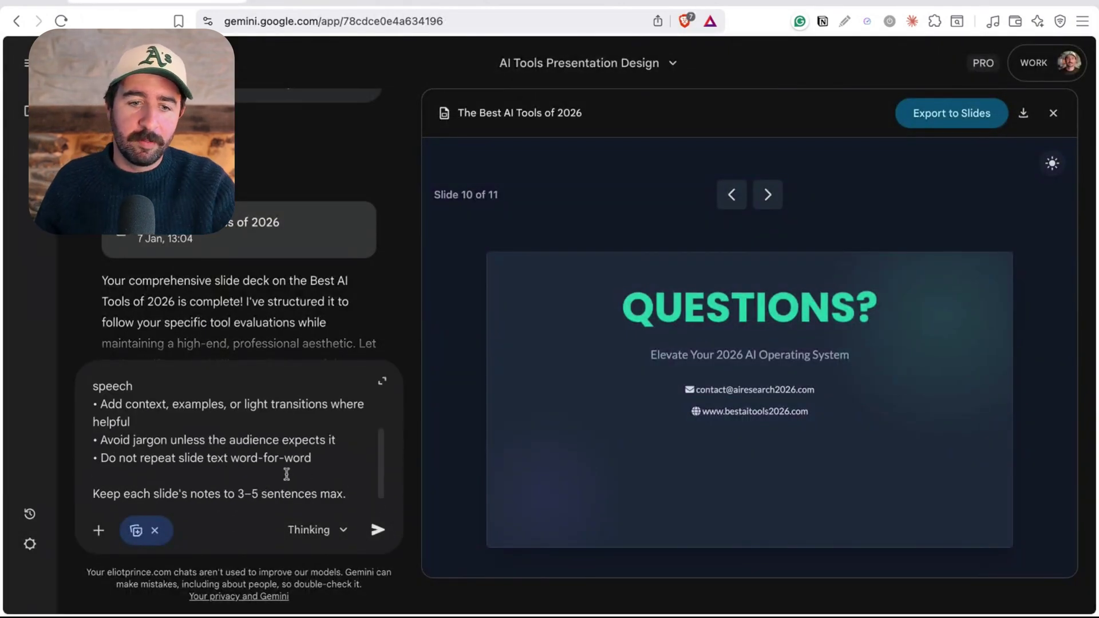
{"action": "left_click", "coordinate": [378, 530]}
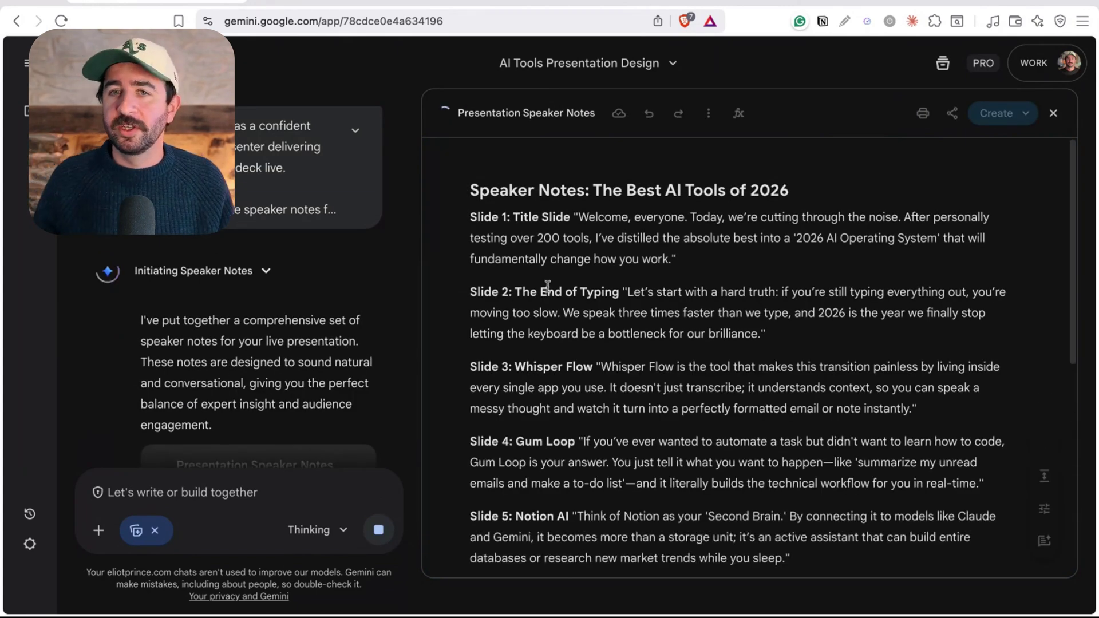
Reopen the deck, export it to Google Slides, and open the new presentation
{"action": "scroll", "coordinate": [198, 276], "scroll_direction": "up", "scroll_amount": 5}
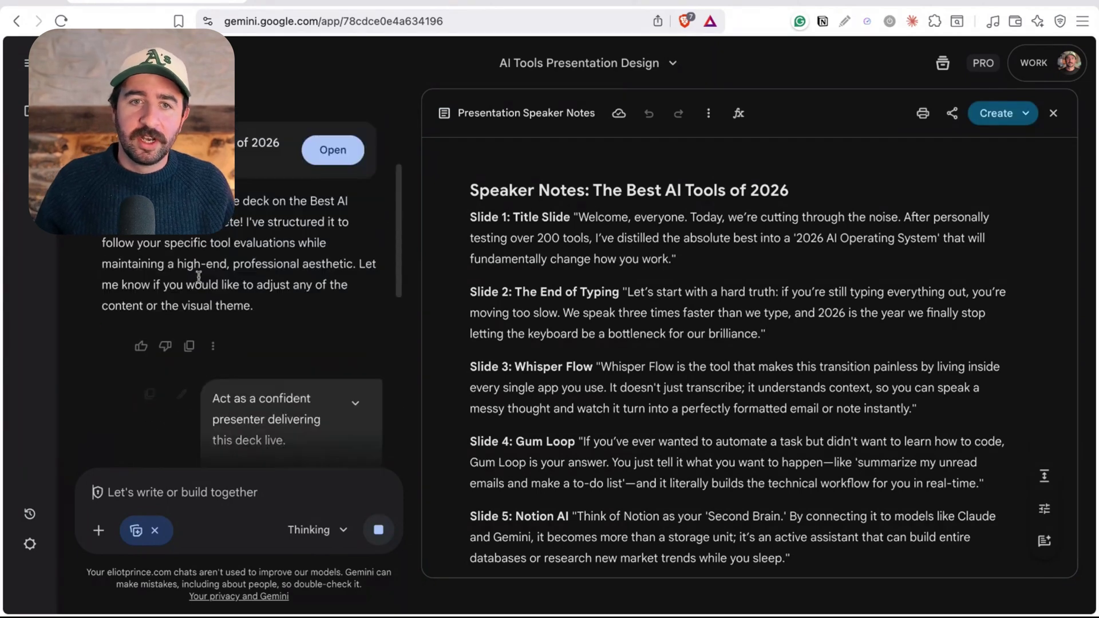
{"action": "left_click", "coordinate": [332, 157]}
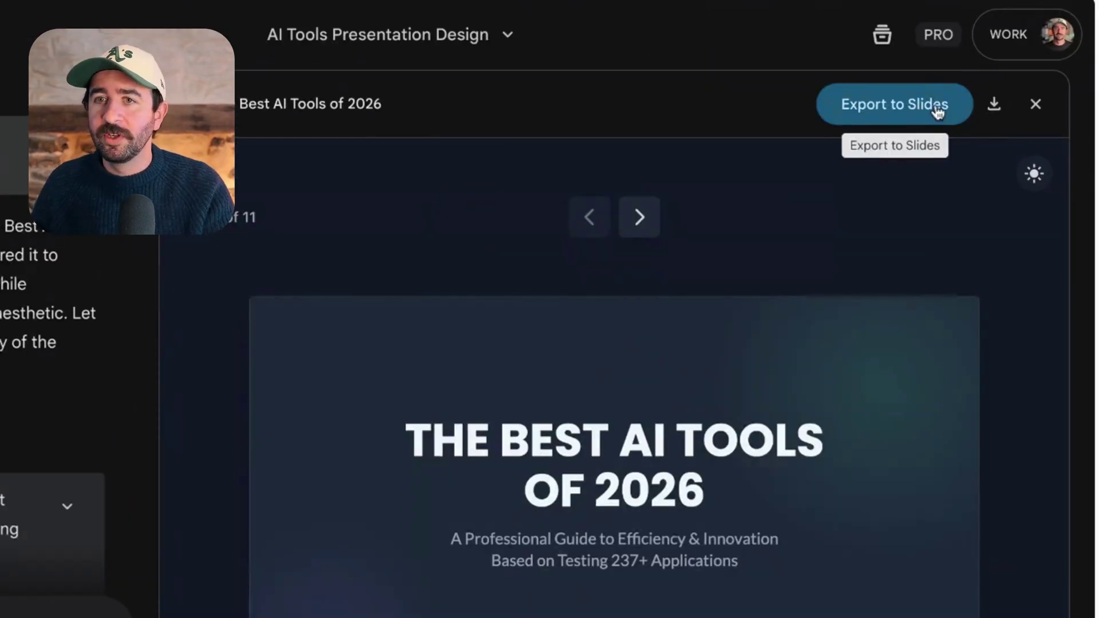
{"action": "left_click", "coordinate": [898, 109]}
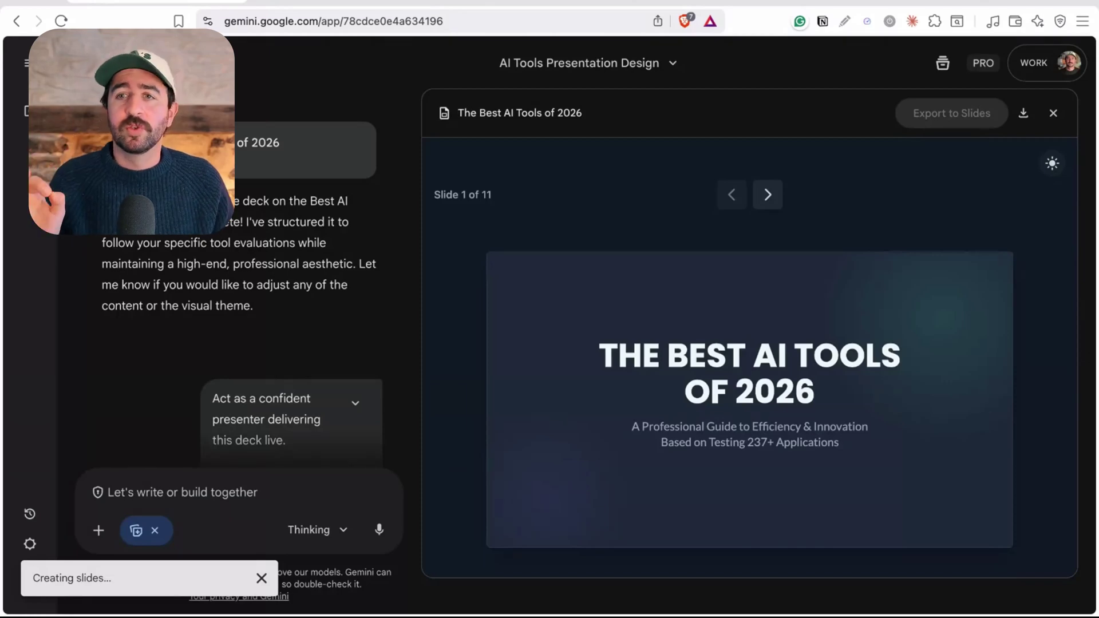
{"action": "left_click", "coordinate": [202, 580]}
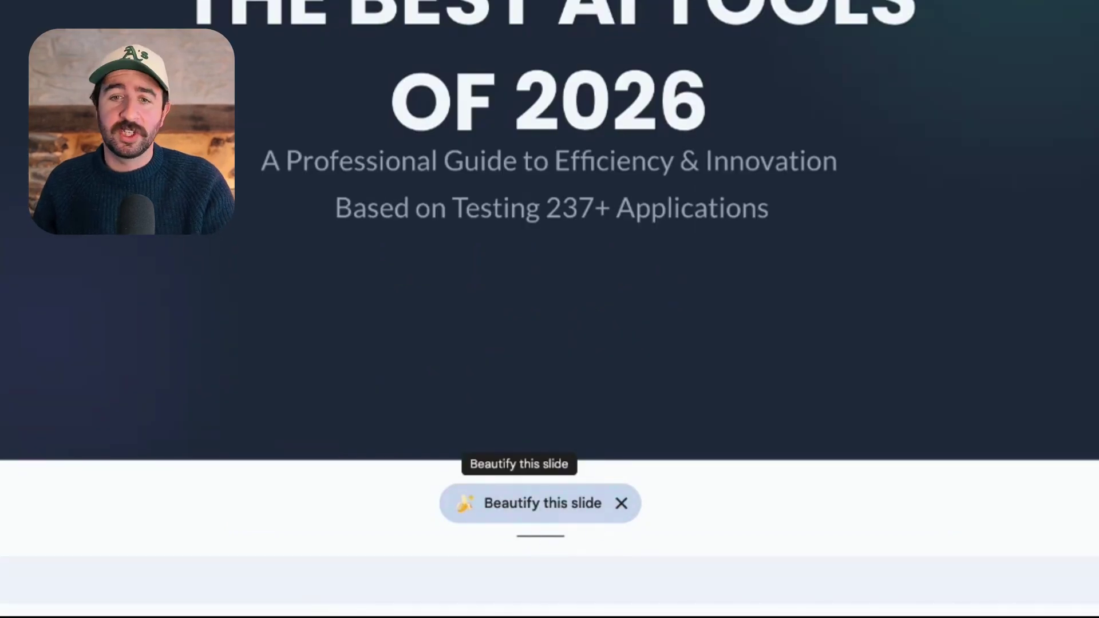
Ask Gemini to beautify the title slide while reviewing the Whisper Flow, Notion AI and Nano Banana slides
{"action": "left_click", "coordinate": [542, 503]}
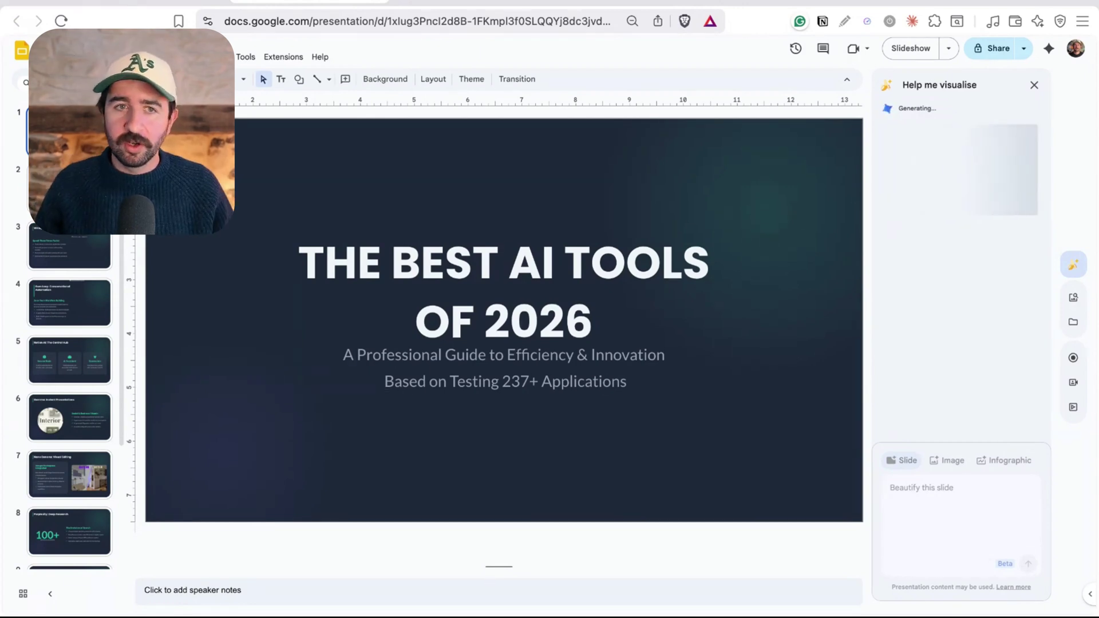
{"action": "key", "text": "Down"}
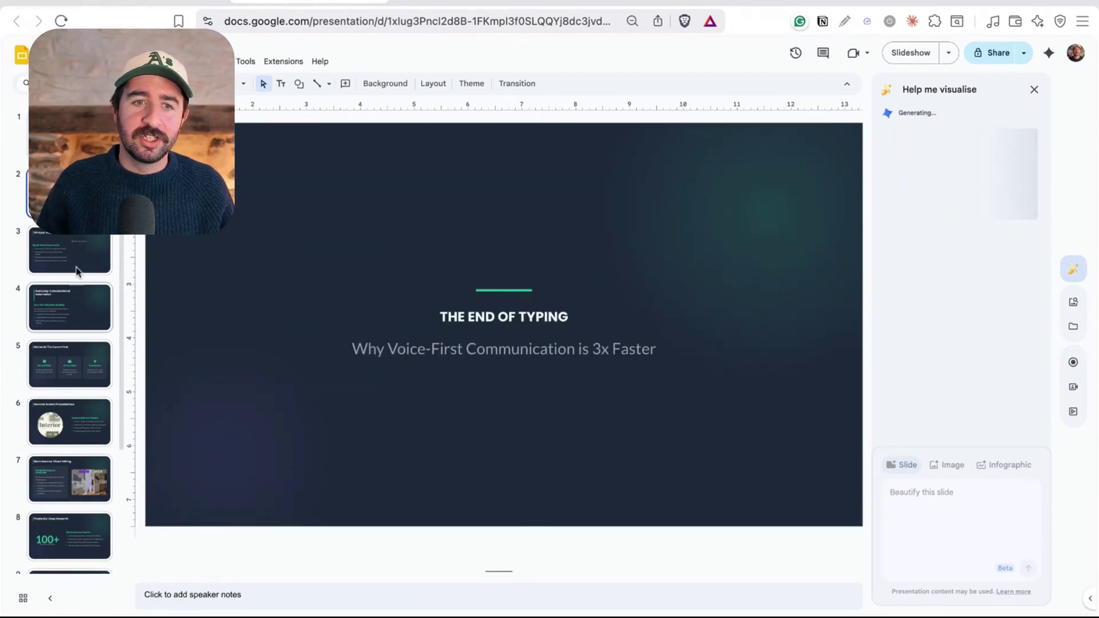
{"action": "left_click", "coordinate": [76, 250]}
{"action": "left_click", "coordinate": [69, 306]}
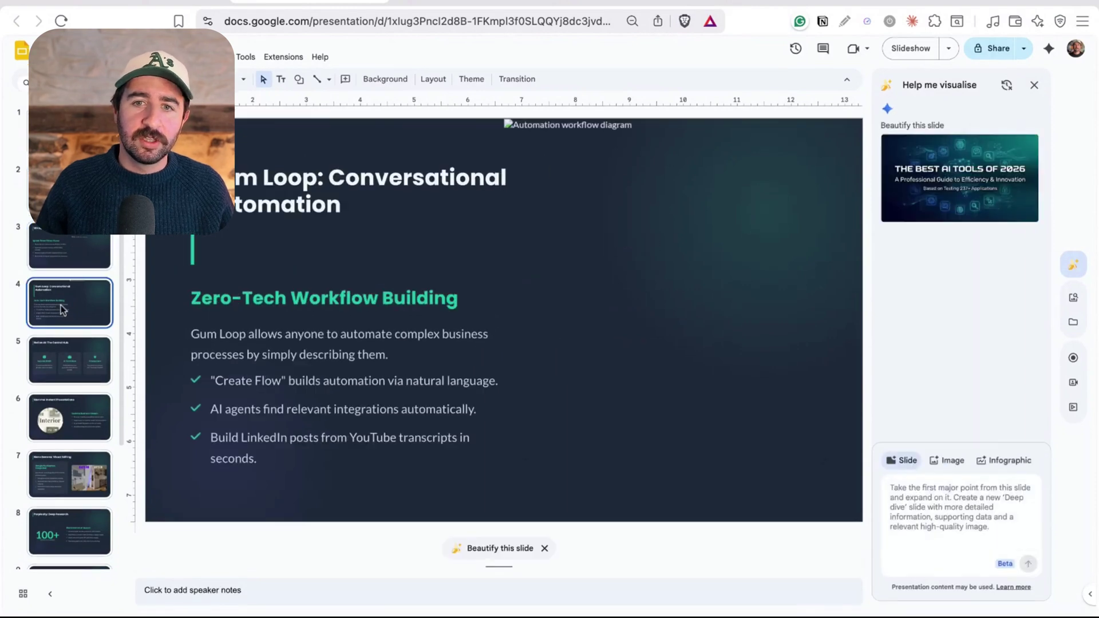
{"action": "left_click", "coordinate": [70, 366]}
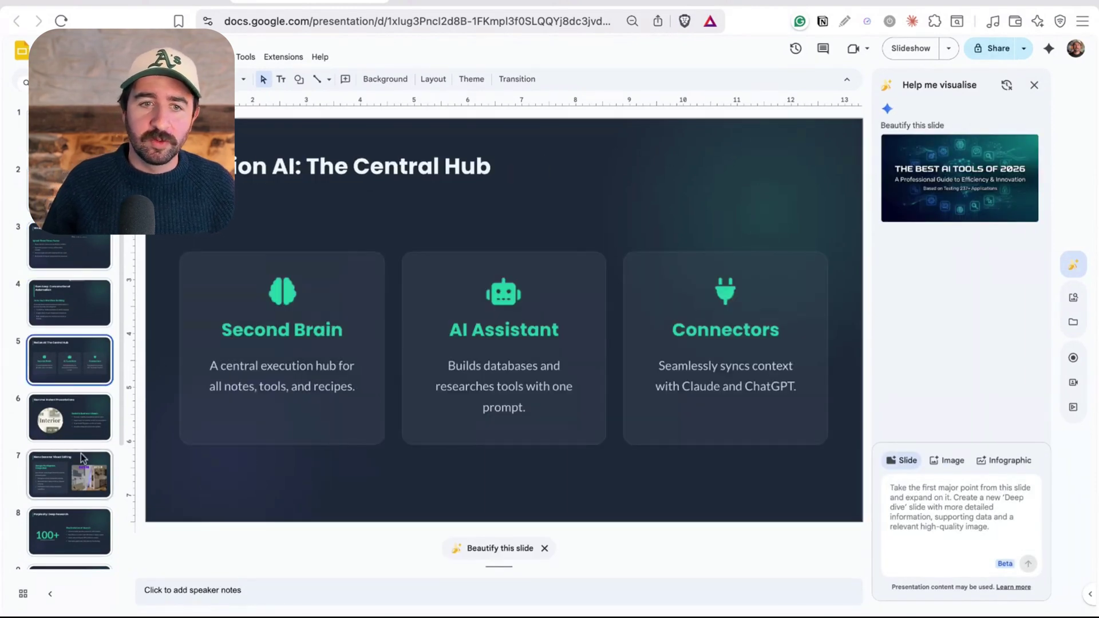
{"action": "left_click", "coordinate": [72, 465]}
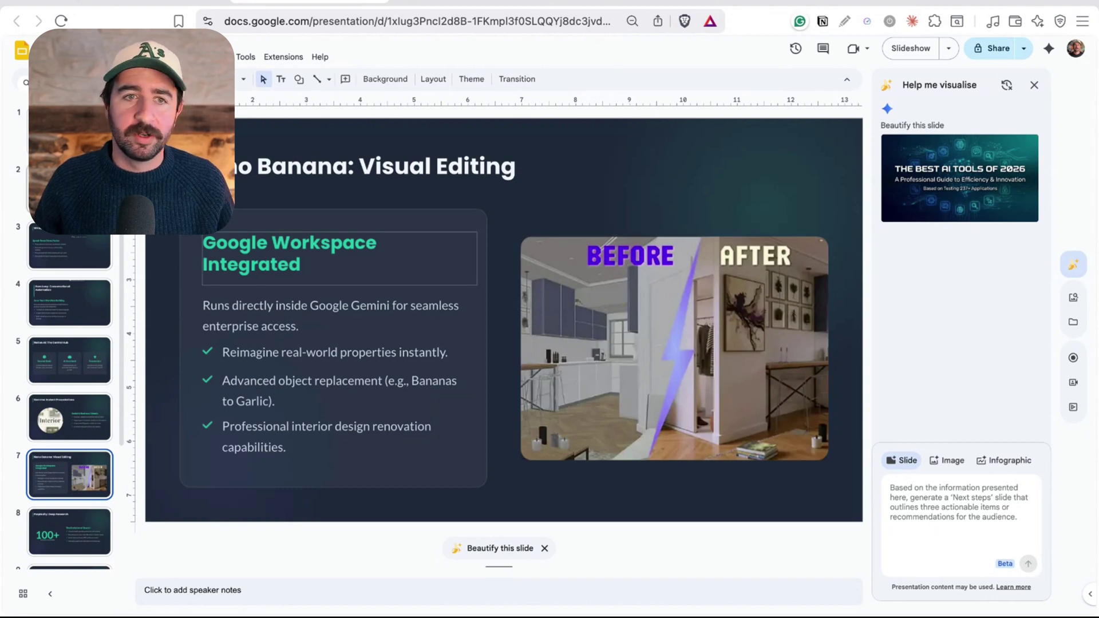
{"action": "left_click", "coordinate": [69, 140]}
Apply the glowing AI-tool-icon design to the title slide and select slide 2's THE END OF TYPING title
{"action": "left_click", "coordinate": [1004, 172]}
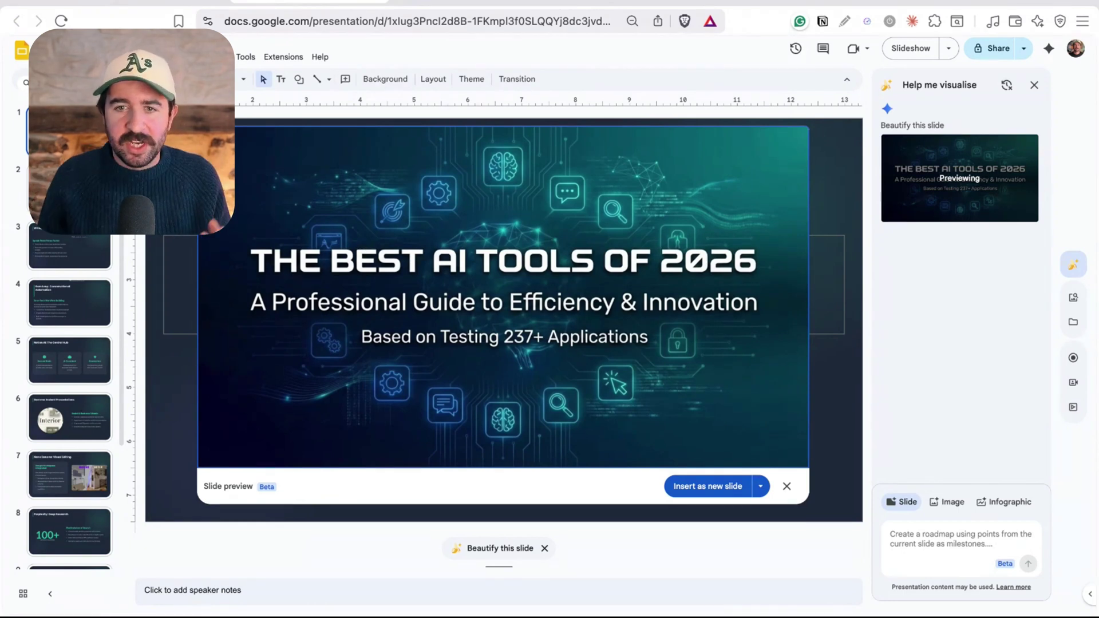
{"action": "left_click", "coordinate": [708, 486]}
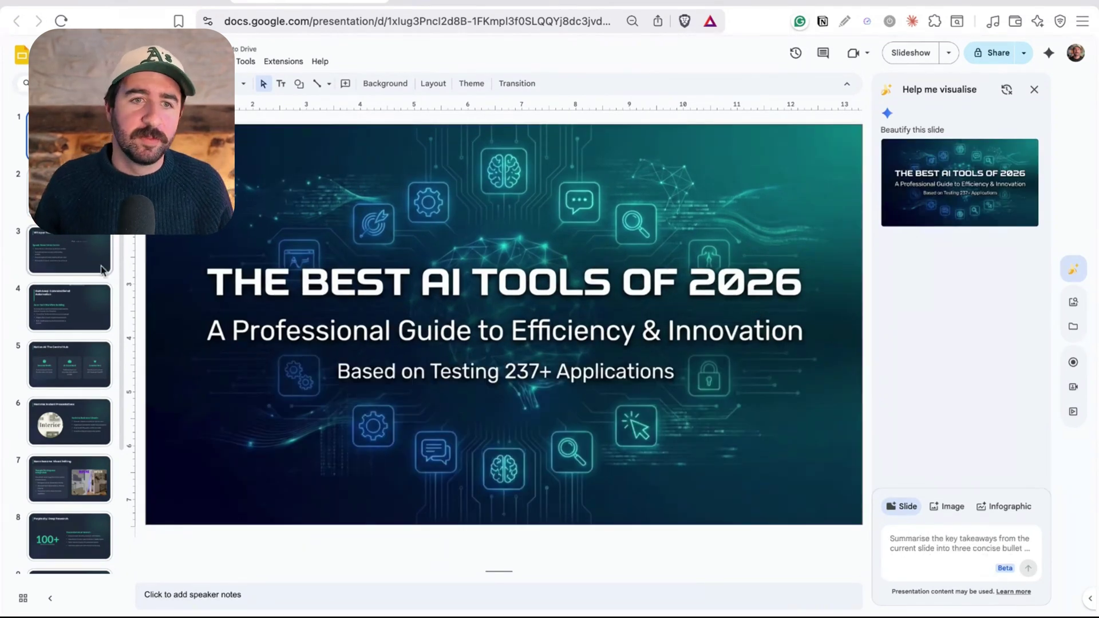
{"action": "left_click", "coordinate": [25, 197]}
{"action": "left_click", "coordinate": [508, 316]}
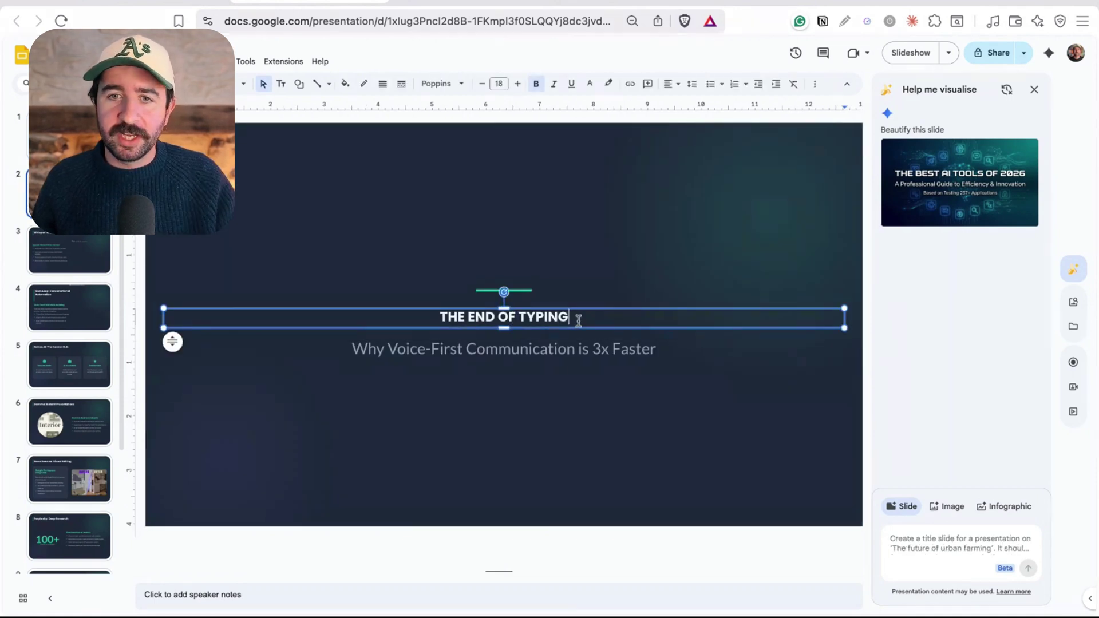
Select the slide's subtitle and background image, then highlight the infographic prompt about speaking beating typing
{"action": "left_click", "coordinate": [406, 349]}
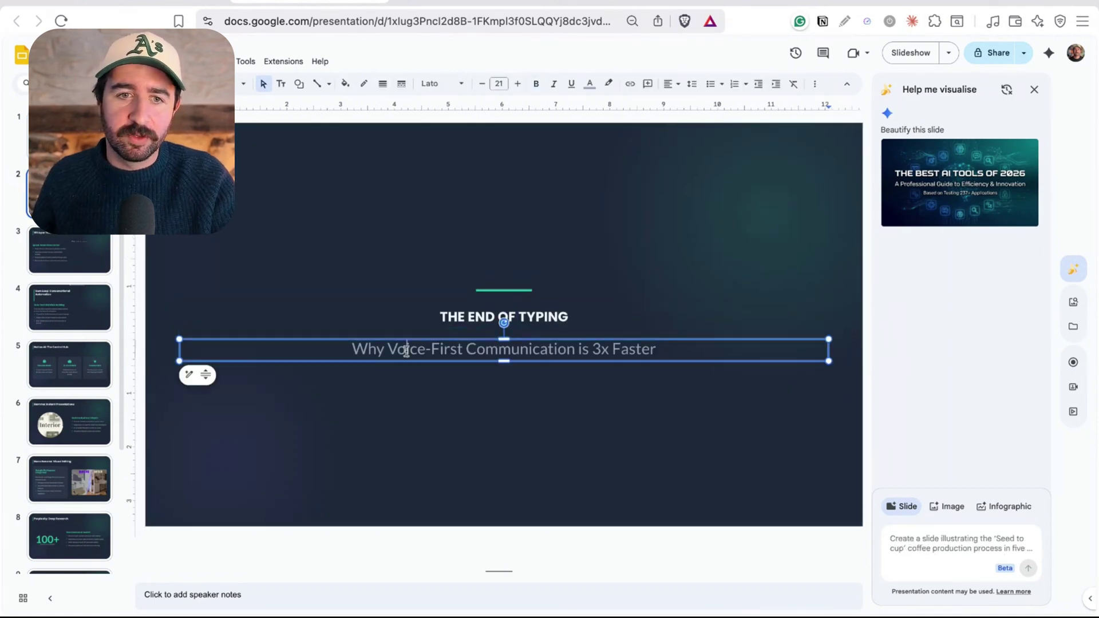
{"action": "left_click", "coordinate": [660, 403]}
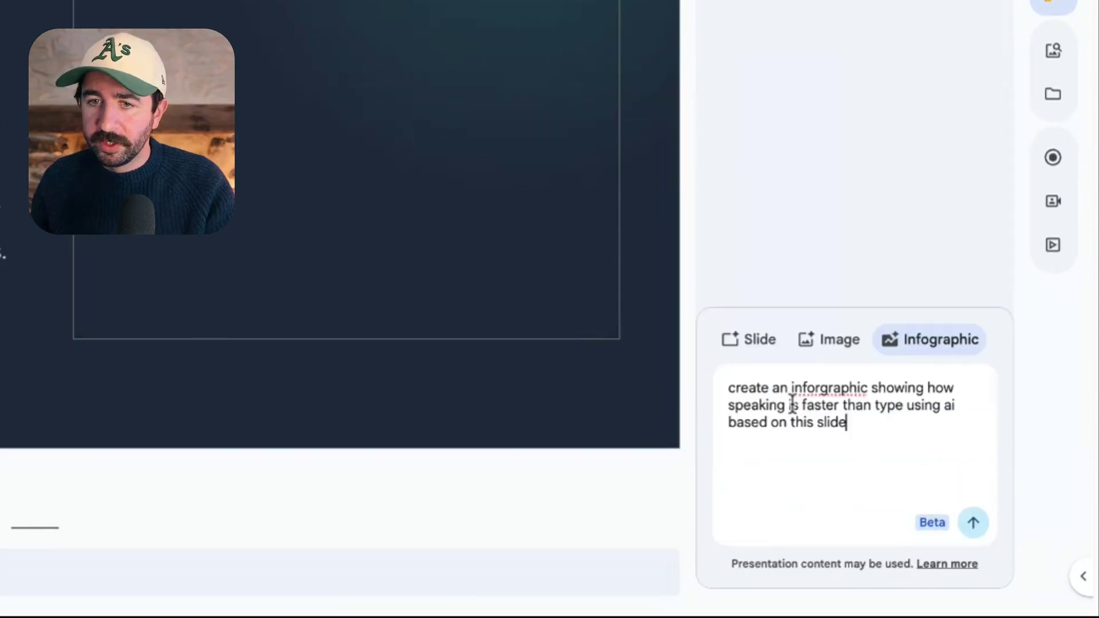
{"action": "left_click", "coordinate": [767, 388]}
{"action": "key", "text": "shift+Right"}
{"action": "key", "text": "shift+Right"}
{"action": "key", "text": "shift+Right"}
{"action": "key", "text": "shift+Right"}
{"action": "key", "text": "shift+Right"}
{"action": "key", "text": "shift+Right"}
{"action": "key", "text": "shift+Right"}
{"action": "key", "text": "shift+Right"}
{"action": "key", "text": "shift+Right"}
{"action": "key", "text": "shift+Right"}
{"action": "key", "text": "shift+Right"}
{"action": "key", "text": "shift+Right"}
{"action": "key", "text": "shift+Right"}
{"action": "key", "text": "shift+Right"}
{"action": "key", "text": "shift+Right"}
{"action": "key", "text": "shift+Right"}
{"action": "key", "text": "shift+Right"}
{"action": "key", "text": "shift+Right"}
{"action": "key", "text": "shift+Right"}
{"action": "key", "text": "shift+Right"}
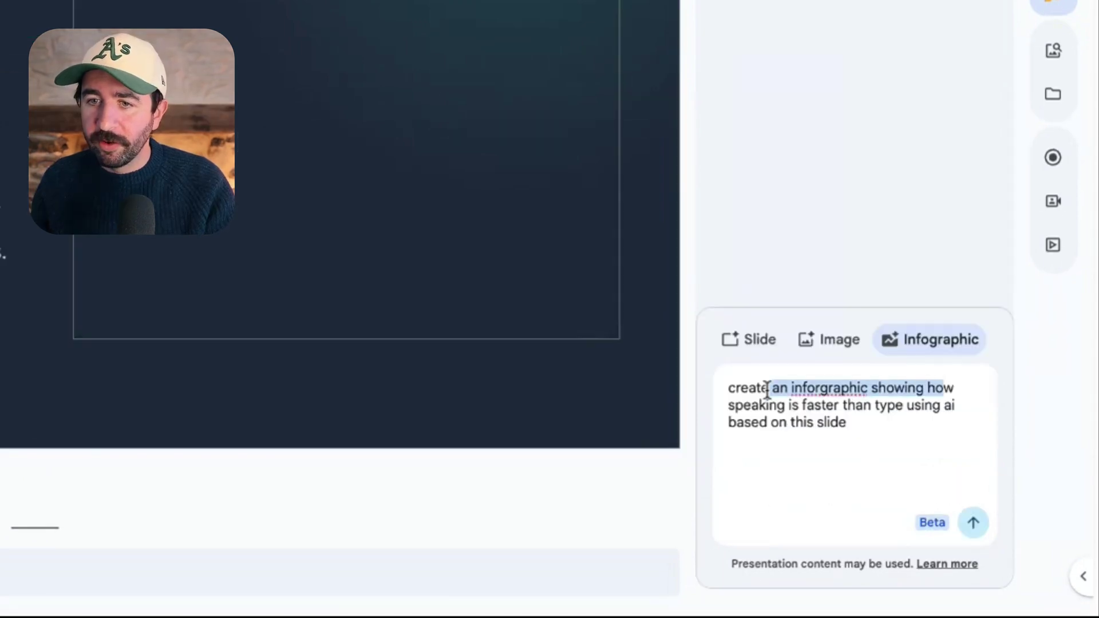
{"action": "key", "text": "shift+Right"}
{"action": "key", "text": "shift+Right"}
{"action": "key", "text": "shift+Right"}
{"action": "key", "text": "shift+Right"}
{"action": "key", "text": "shift+Right"}
{"action": "key", "text": "shift+Right"}
{"action": "key", "text": "shift+Right"}
{"action": "key", "text": "shift+Right"}
{"action": "key", "text": "shift+Right"}
{"action": "key", "text": "shift+Right"}
{"action": "key", "text": "shift+Right"}
{"action": "key", "text": "shift+Right"}
{"action": "key", "text": "shift+Right"}
{"action": "key", "text": "shift+Right"}
{"action": "key", "text": "shift+Right"}
{"action": "key", "text": "shift+Right"}
{"action": "key", "text": "shift+Right"}
{"action": "key", "text": "shift+Right"}
{"action": "key", "text": "shift+Right"}
{"action": "key", "text": "shift+Right"}
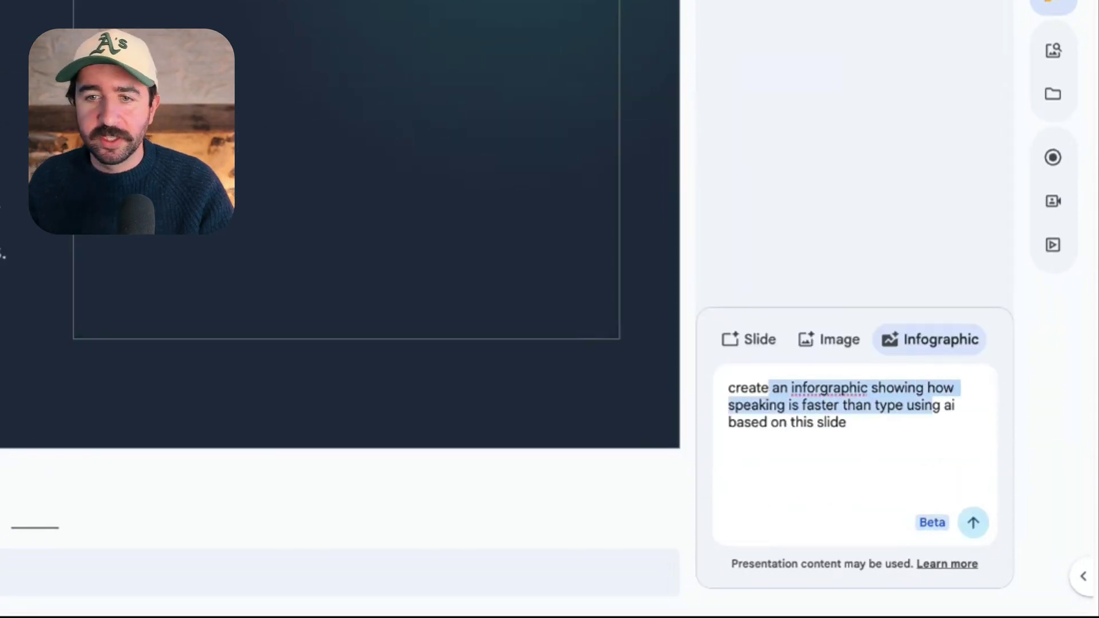
{"action": "key", "text": "shift+Down"}
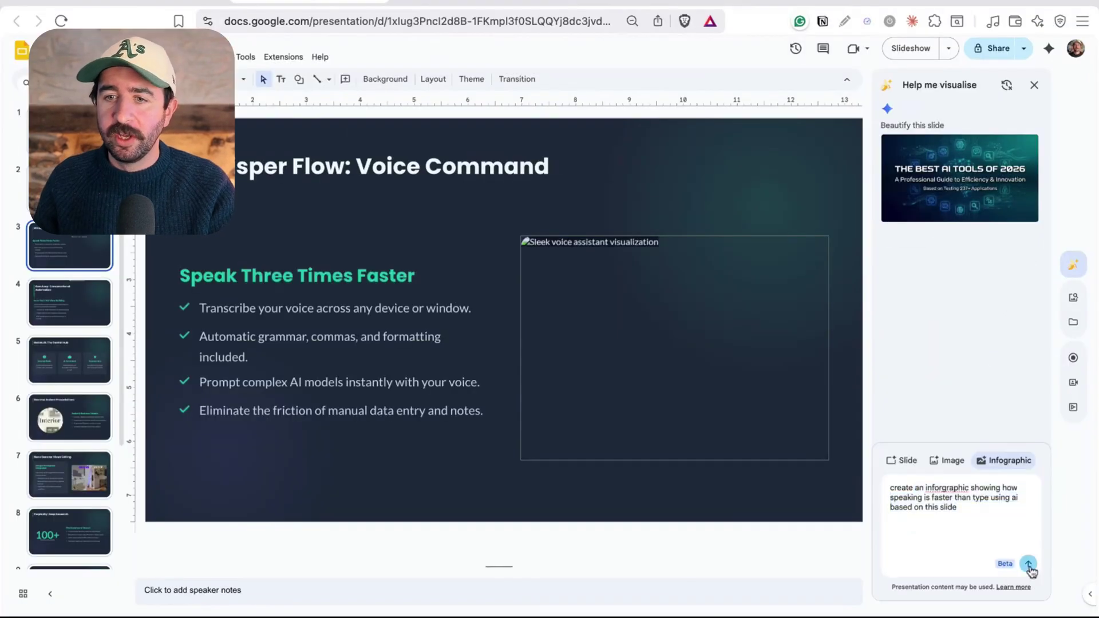
Generate the 'Speak Three Times Faster' infographic and insert it on a new slide
{"action": "left_click", "coordinate": [973, 525]}
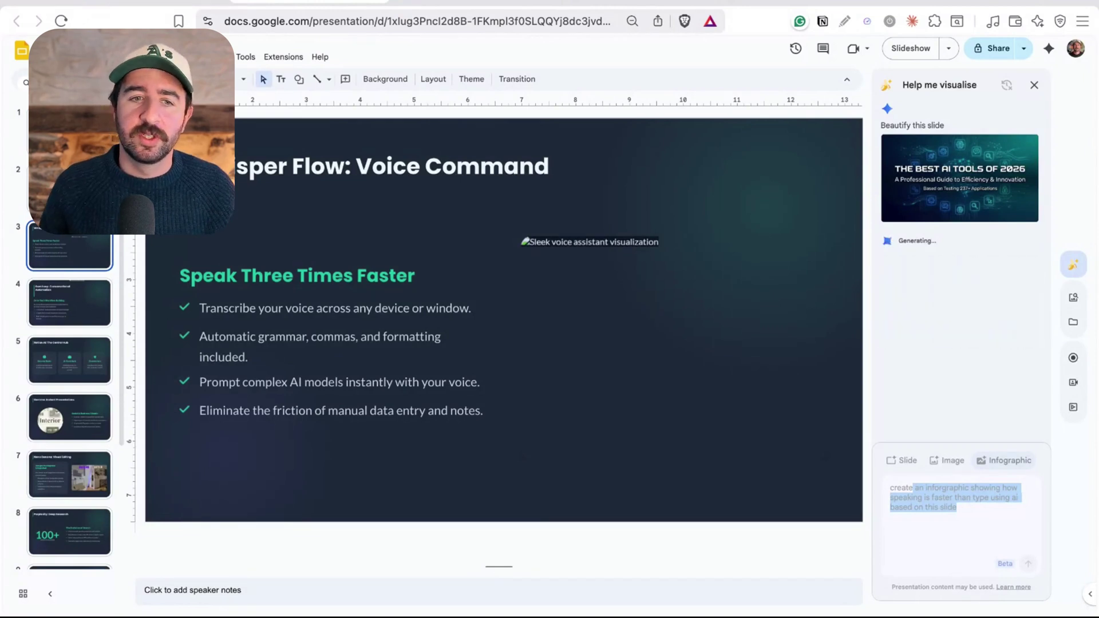
{"action": "scroll", "coordinate": [68, 400], "scroll_direction": "down", "scroll_amount": 3}
{"action": "left_click", "coordinate": [73, 554]}
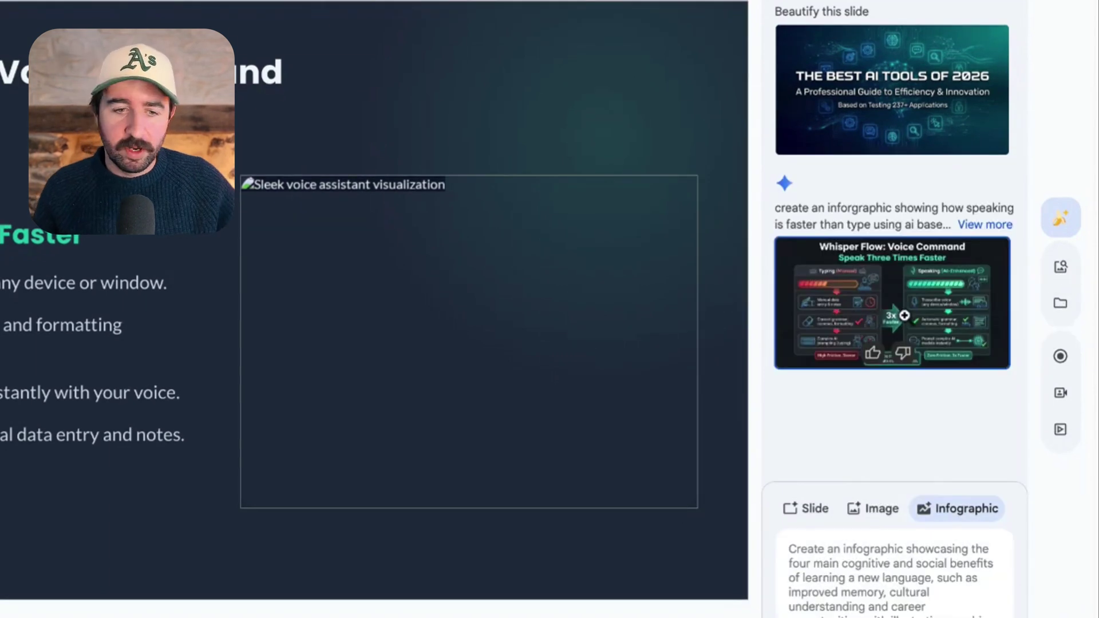
{"action": "left_click", "coordinate": [904, 316]}
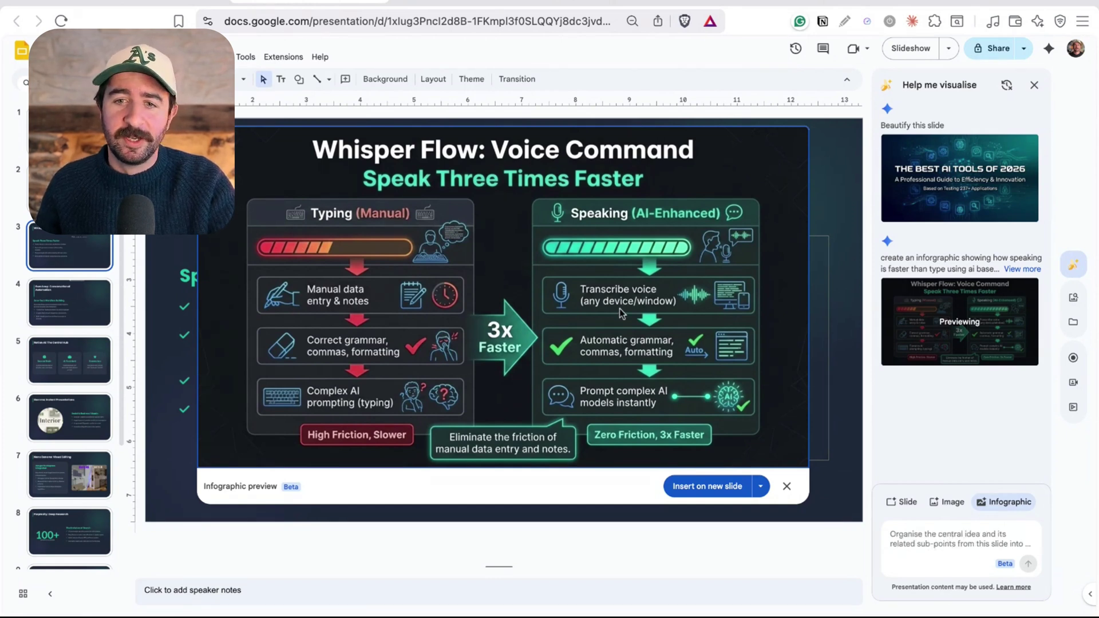
{"action": "left_click", "coordinate": [708, 487]}
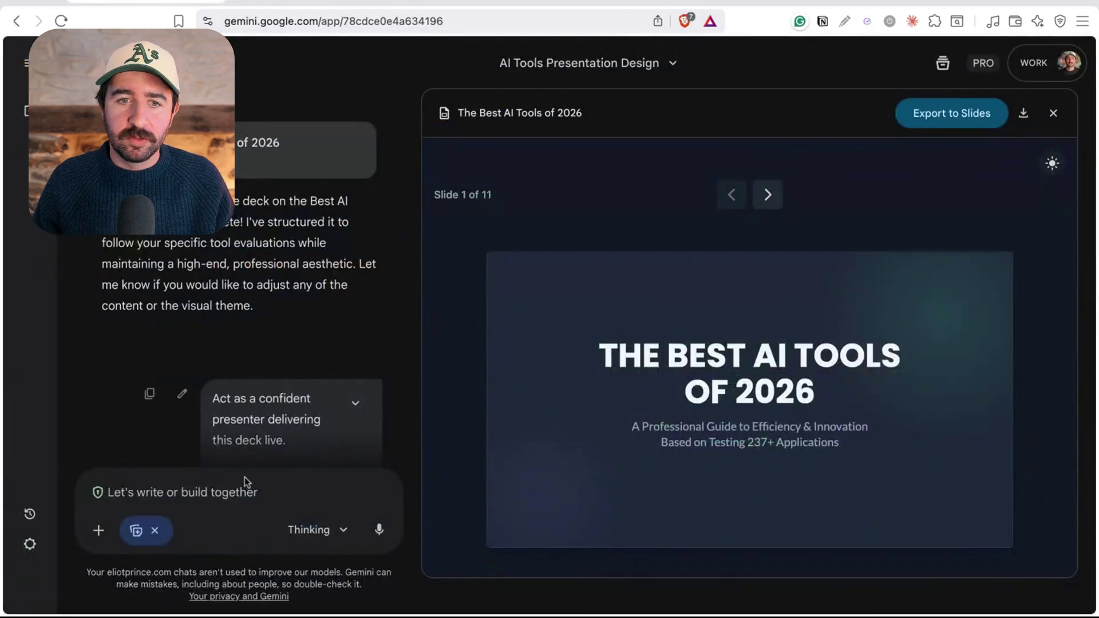
Copy the title slide's speaker notes from Gemini's notes document into slide 1's notes box
{"action": "scroll", "coordinate": [246, 417], "scroll_direction": "down", "scroll_amount": 5}
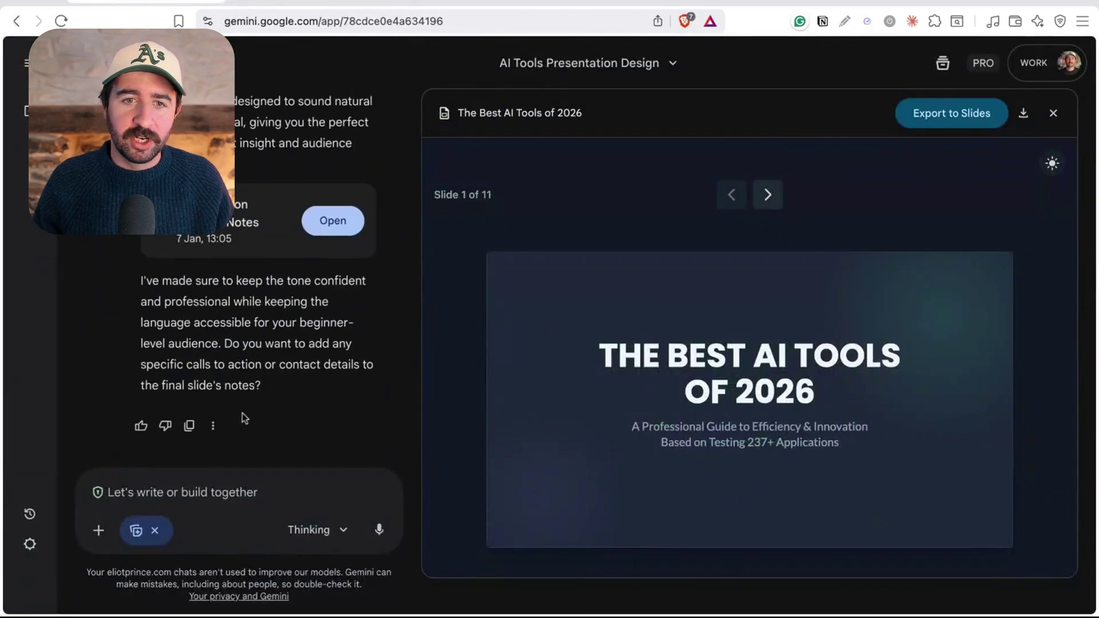
{"action": "left_click", "coordinate": [325, 222]}
{"action": "left_click_drag", "start_coordinate": [608, 215], "coordinate": [670, 260]}
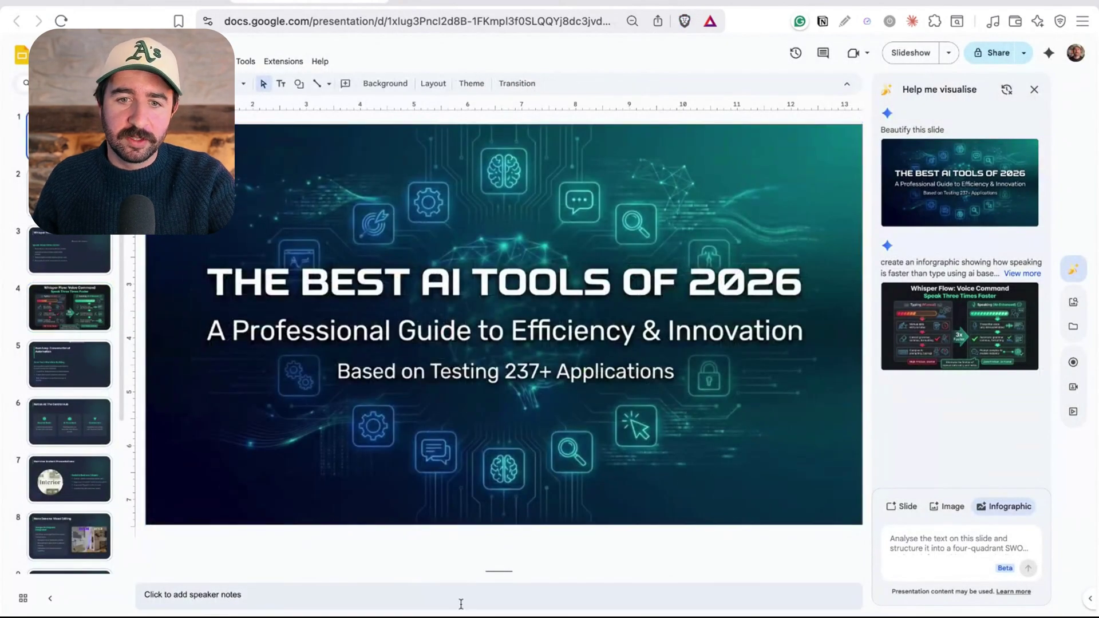
{"action": "left_click", "coordinate": [461, 603]}
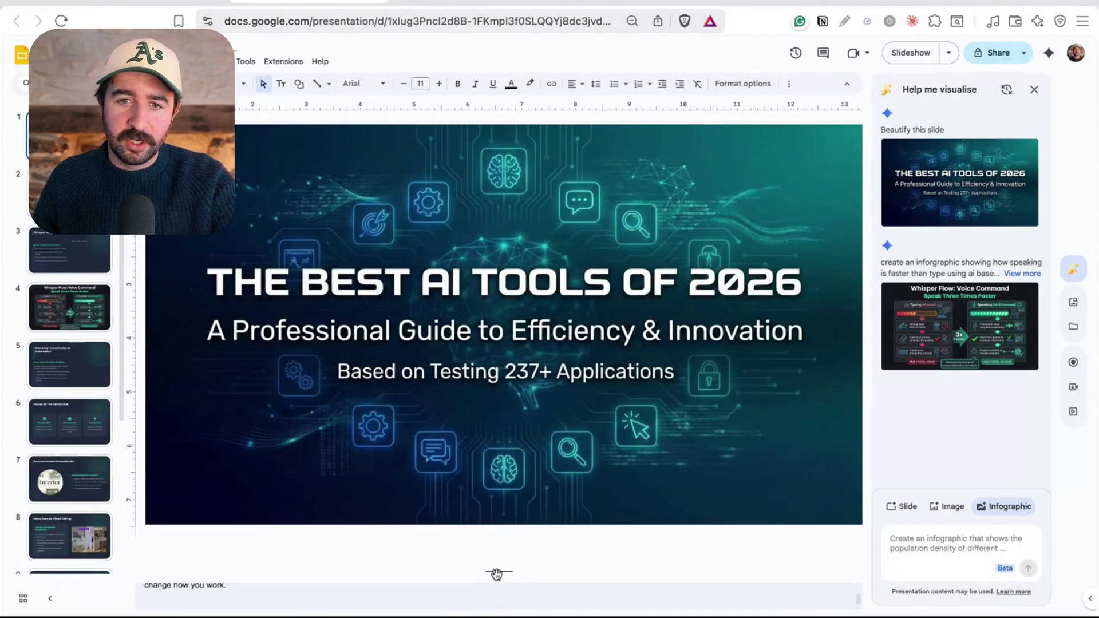
Enlarge the title slide's speaker notes area and review the presentation's sharing settings
{"action": "left_click_drag", "start_coordinate": [497, 573], "coordinate": [498, 356]}
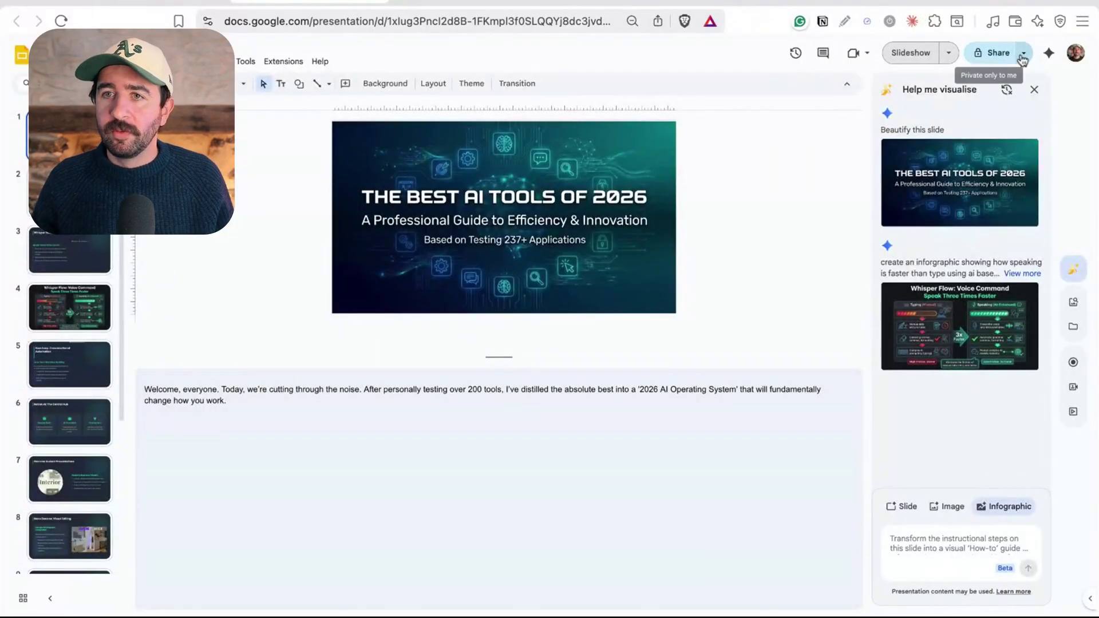
{"action": "left_click", "coordinate": [1022, 53]}
{"action": "left_click", "coordinate": [996, 53]}
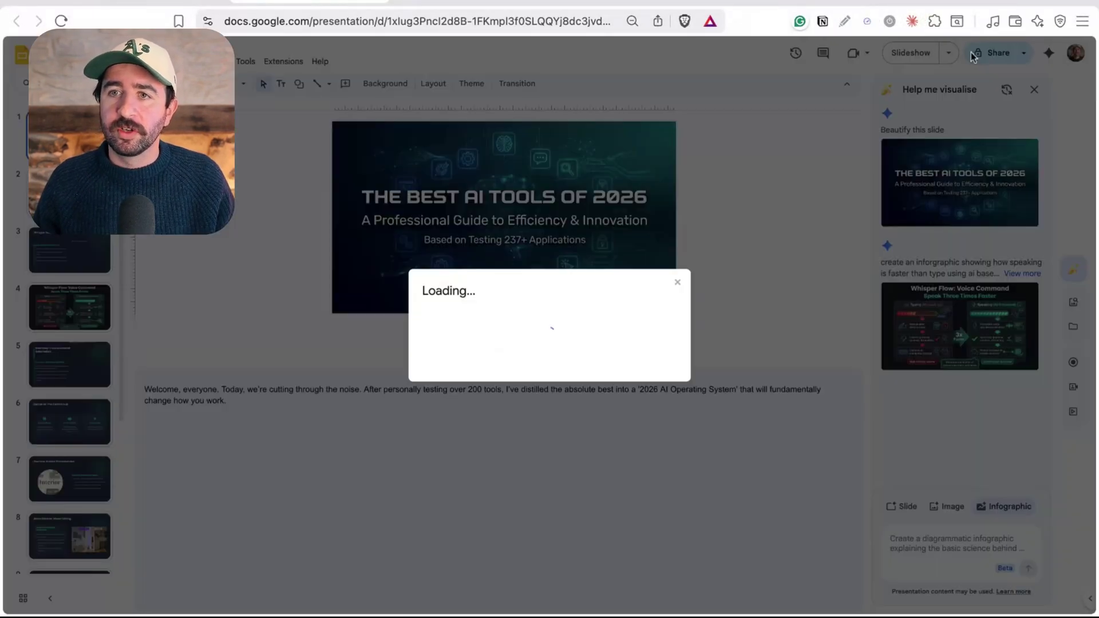
{"action": "left_click", "coordinate": [670, 425]}
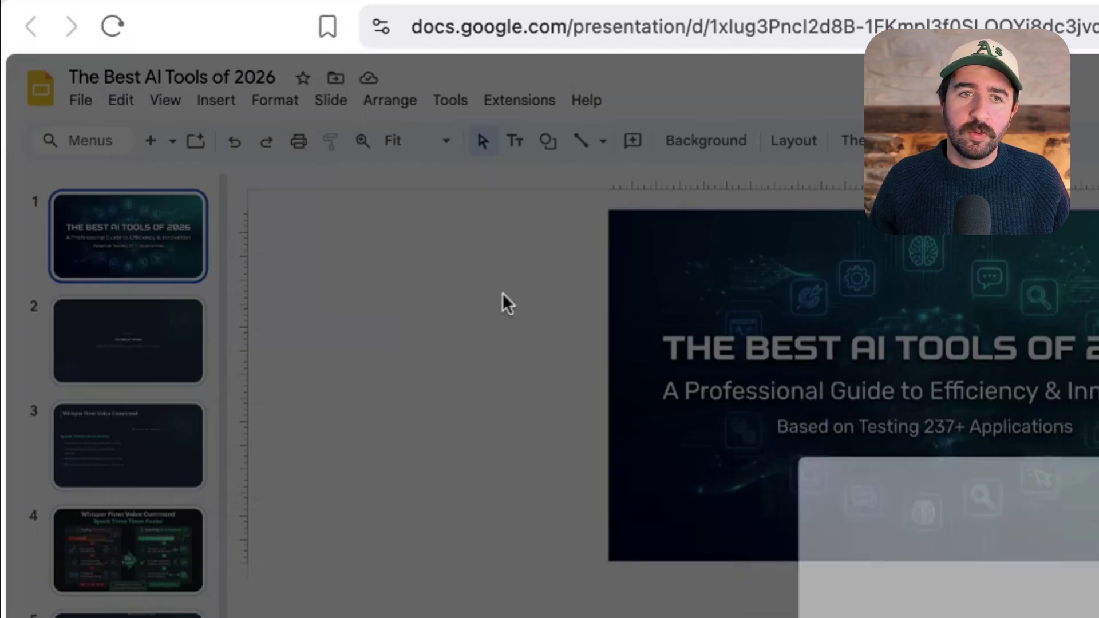
Convert the deck into a Google Vids video with File > Convert to video
{"action": "left_click", "coordinate": [45, 62]}
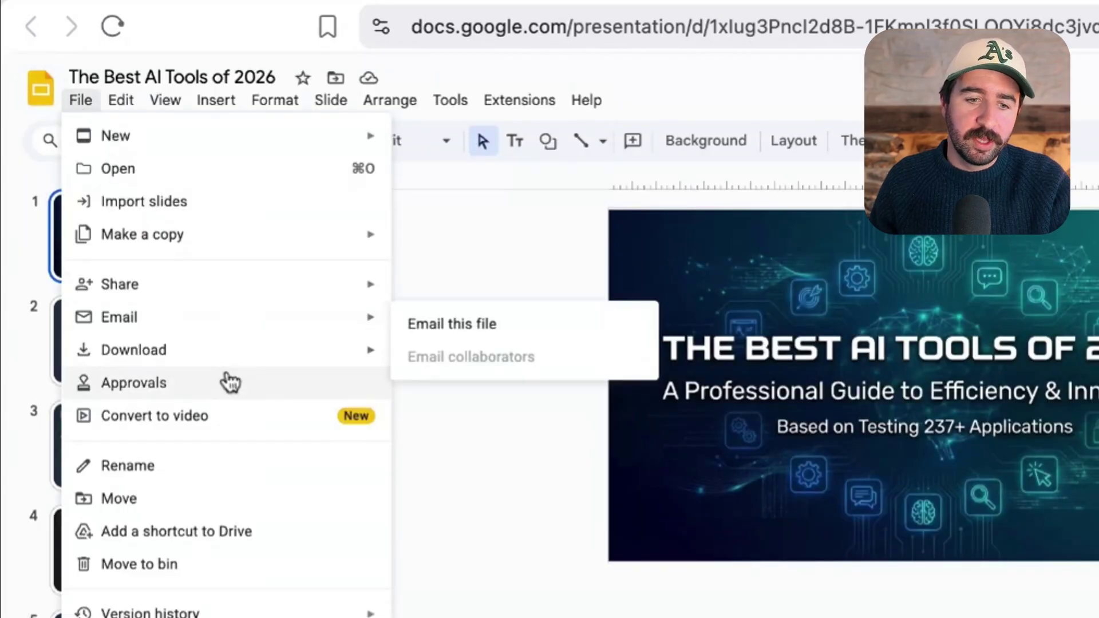
{"action": "mouse_move", "coordinate": [228, 349]}
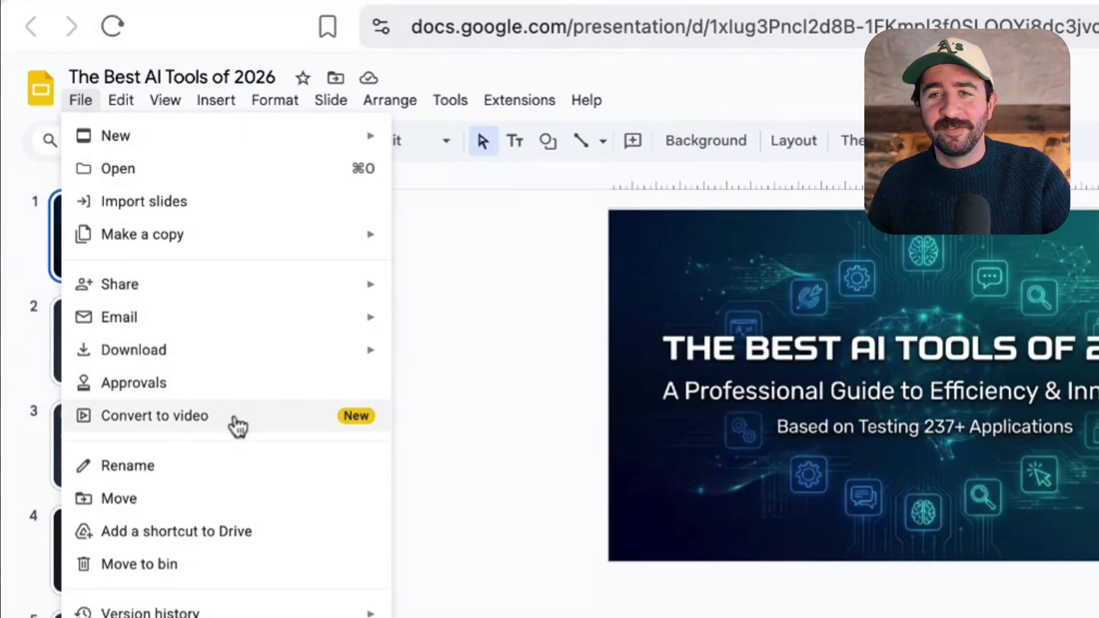
{"action": "left_click", "coordinate": [235, 422]}
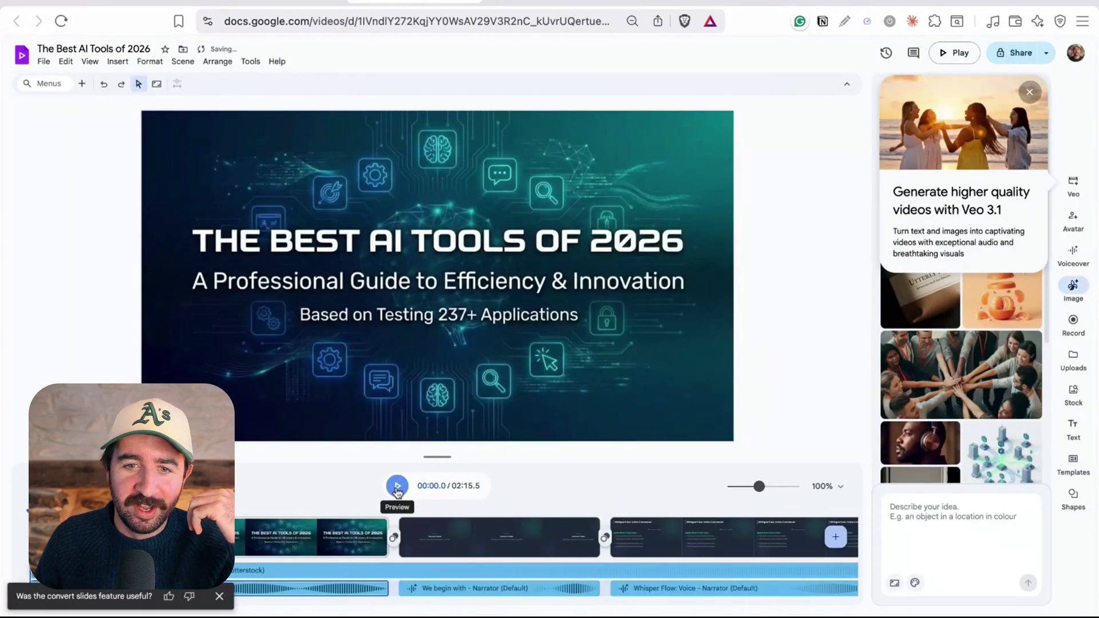
Play the 02:15.5 video preview of The Best AI Tools of 2026, then return to Vids home
{"action": "left_click", "coordinate": [397, 488]}
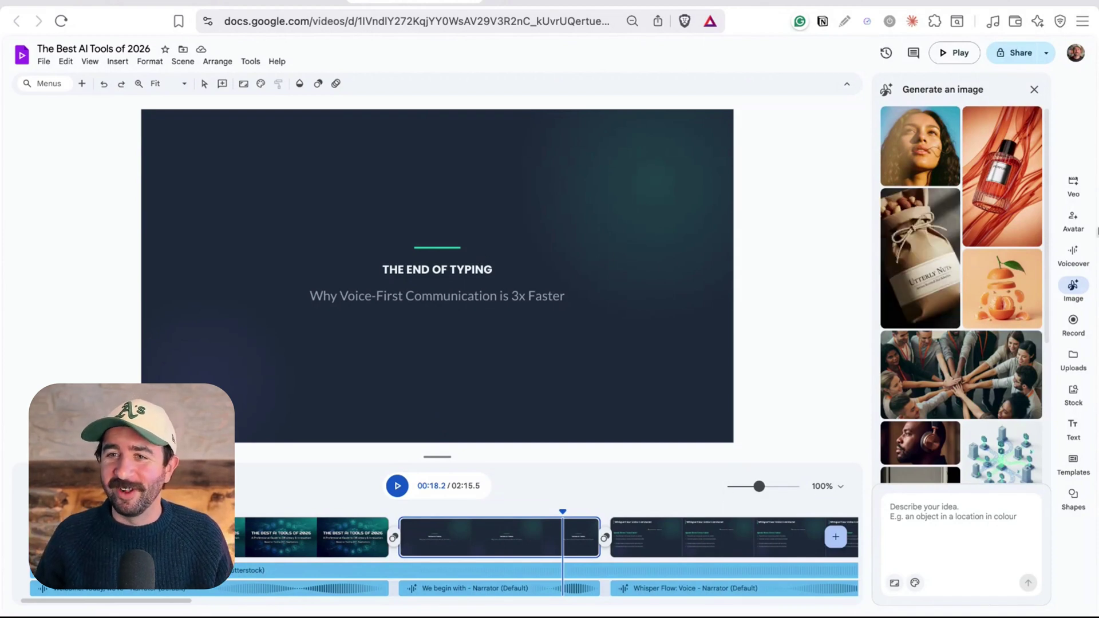
{"action": "left_click", "coordinate": [1073, 221]}
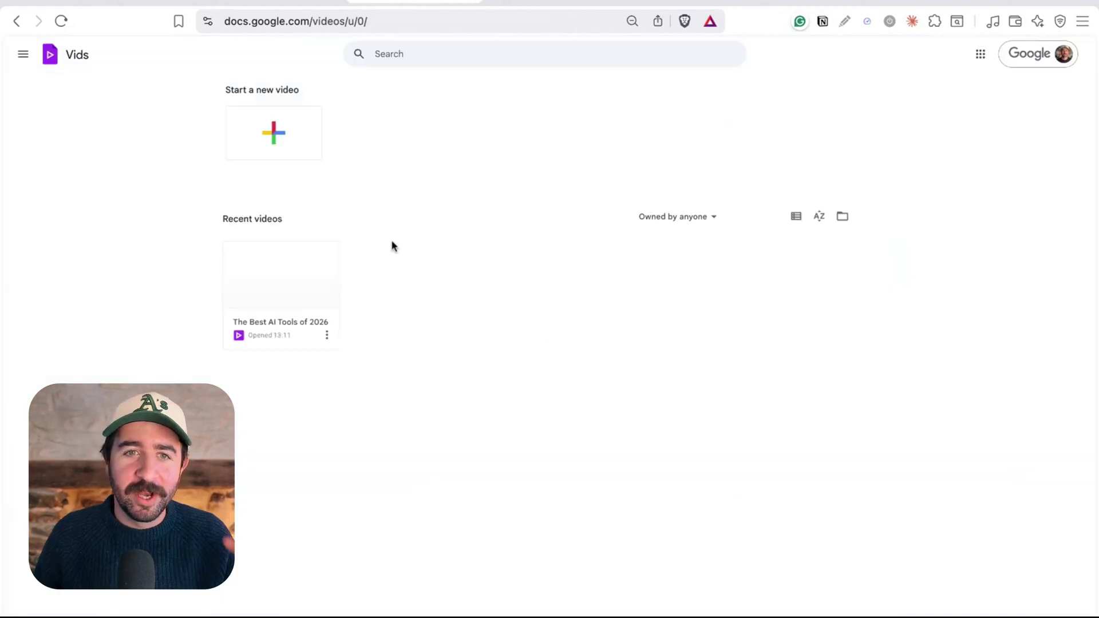